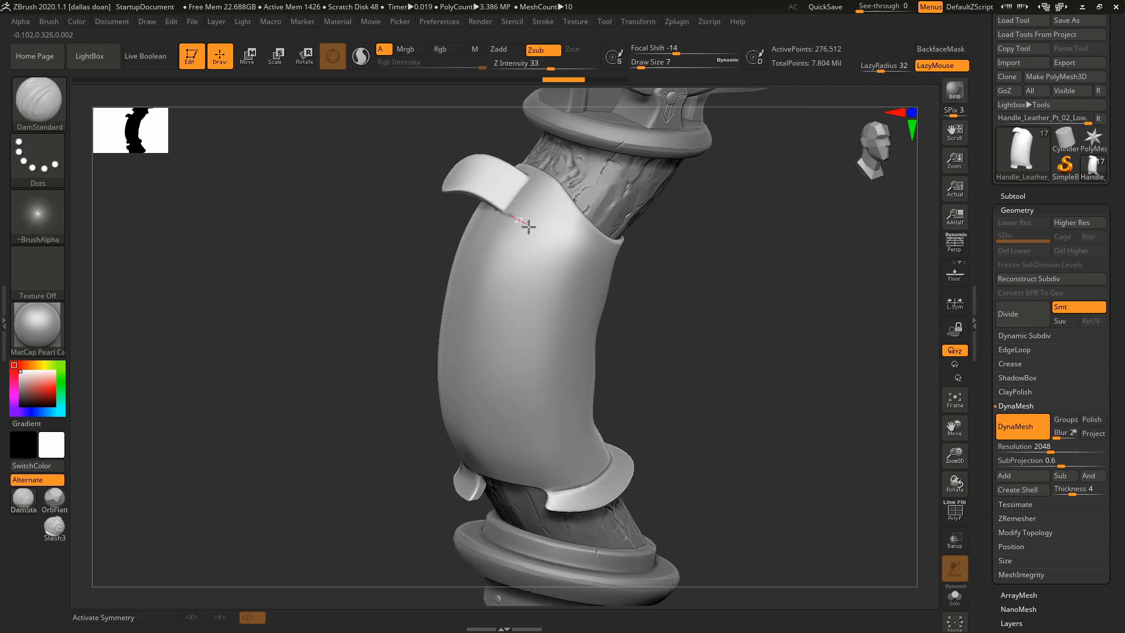
Step: Carve the first groove with the DamStandard brush at draw size 7 around the upper leather wrap, starting below the top flap
drag(597, 303, 705, 296)
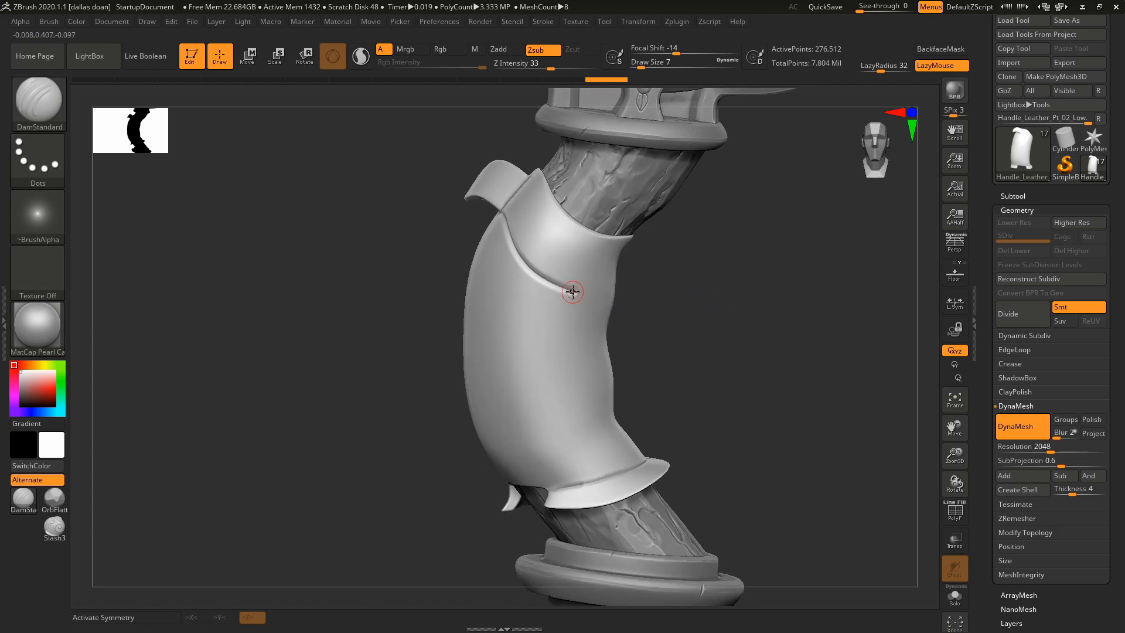
mouse_move(602, 316)
mouse_down()
mouse_move(695, 289)
mouse_move(593, 323)
mouse_up()
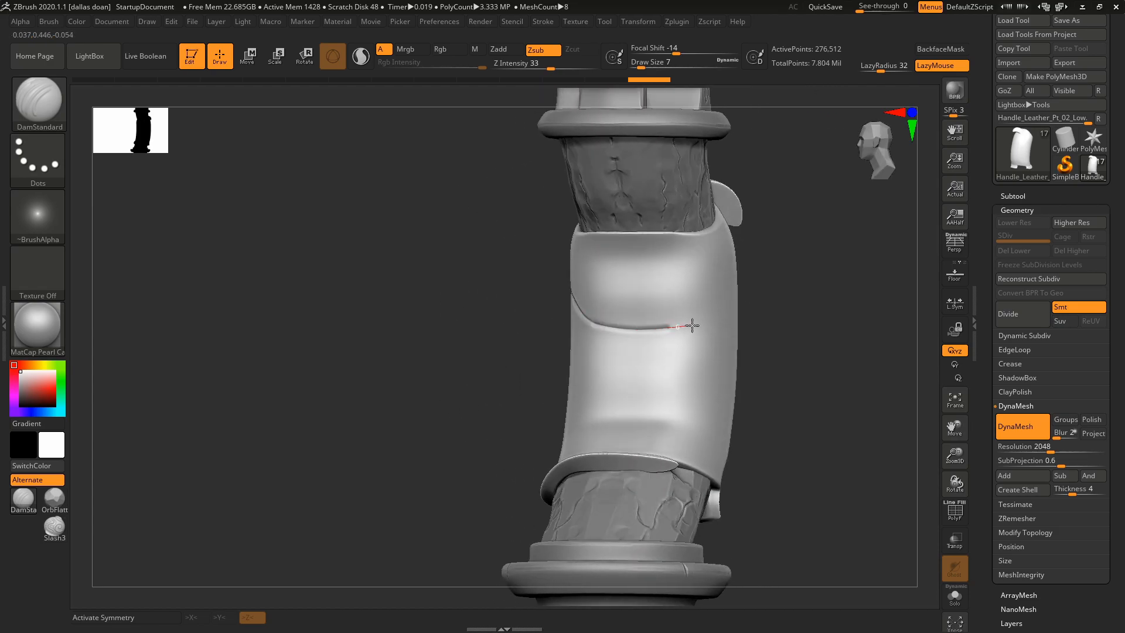
drag(685, 327, 660, 302)
drag(704, 266, 719, 250)
right_drag(719, 258, 644, 258)
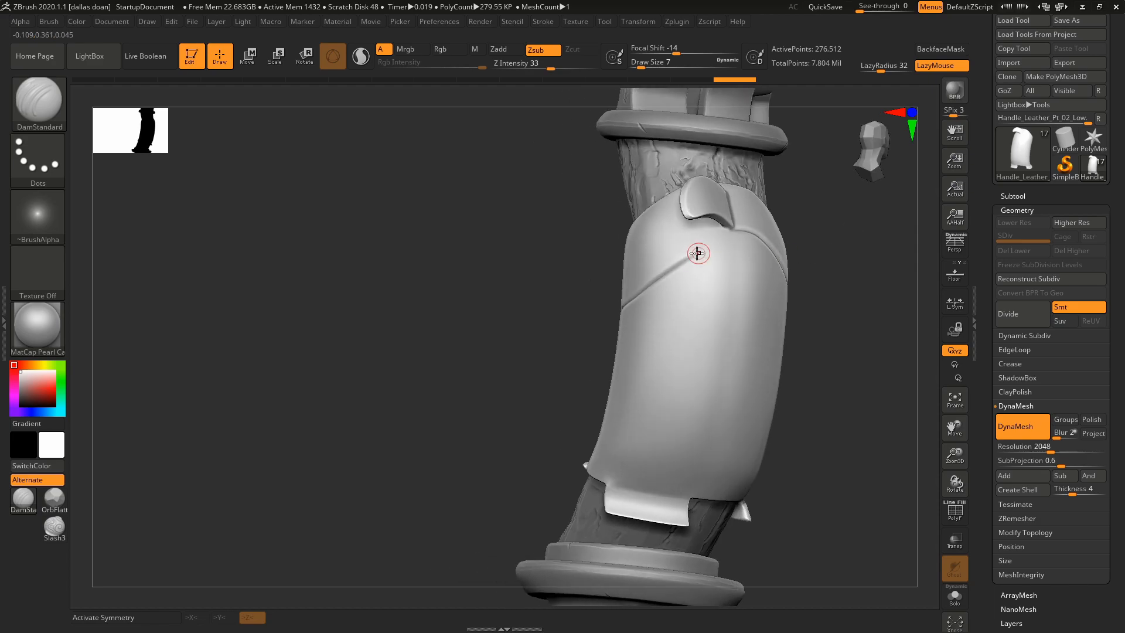
drag(852, 256, 557, 290)
Step: Carve a second diagonal groove around the wrap below the first one, outlining a strap band
right_drag(519, 278, 485, 253)
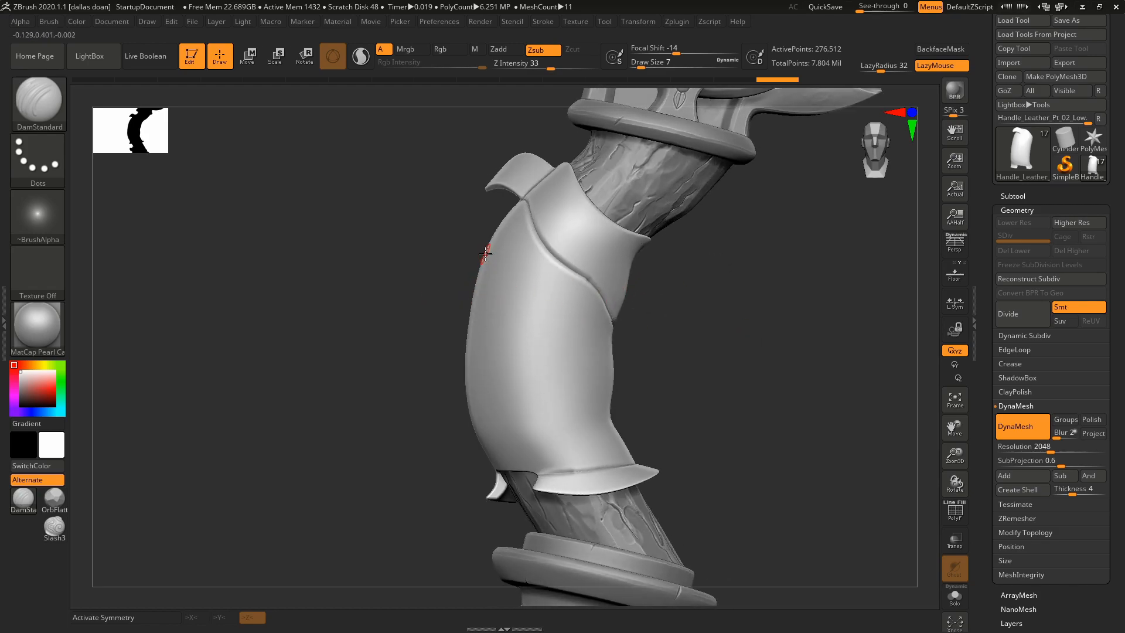
right_drag(537, 299, 478, 272)
right_drag(639, 355, 542, 360)
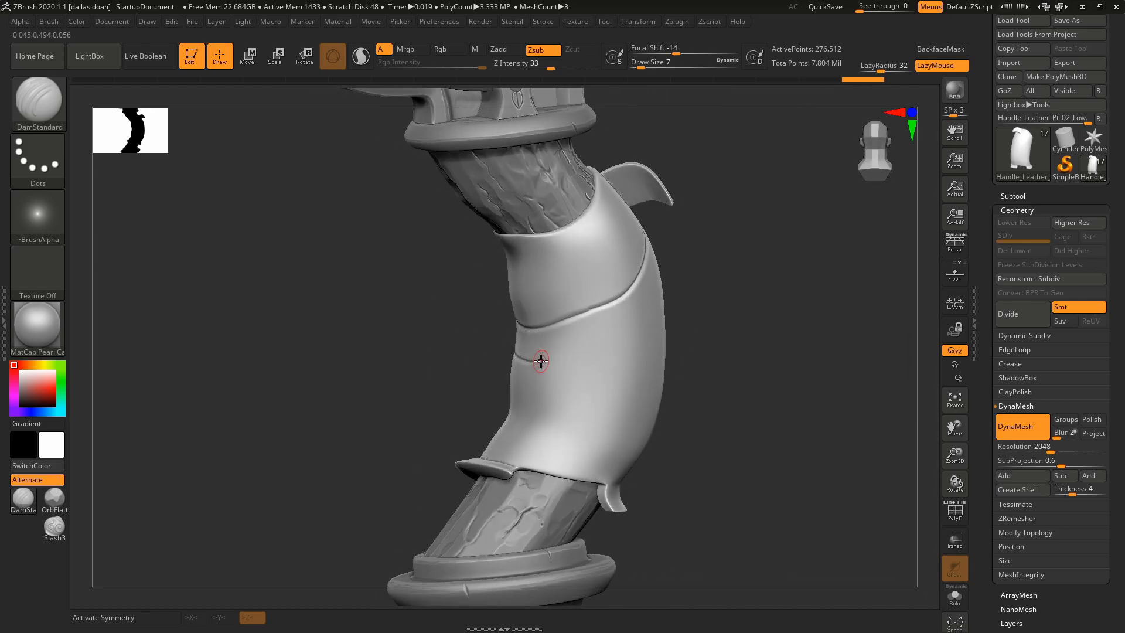
right_drag(737, 344, 540, 333)
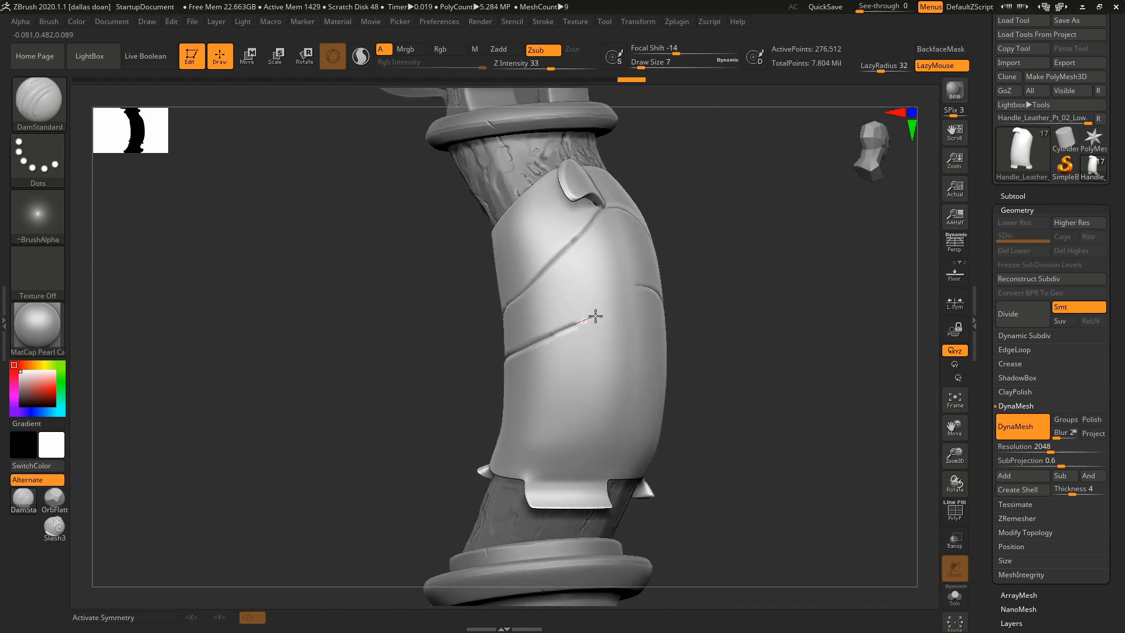
right_drag(681, 297, 642, 285)
right_drag(739, 333, 530, 344)
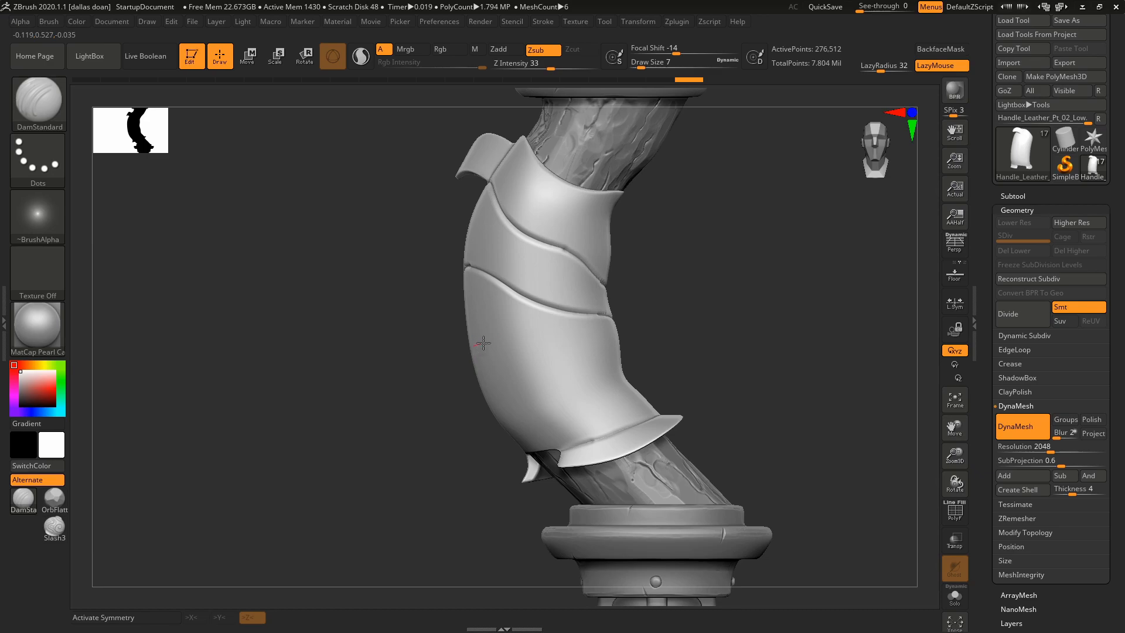
Step: Carve crossing grooves that branch from the second groove on the wrap's lower half, suggesting overlapping straps
mouse_move(589, 308)
right_down()
mouse_move(771, 321)
mouse_move(678, 290)
right_up()
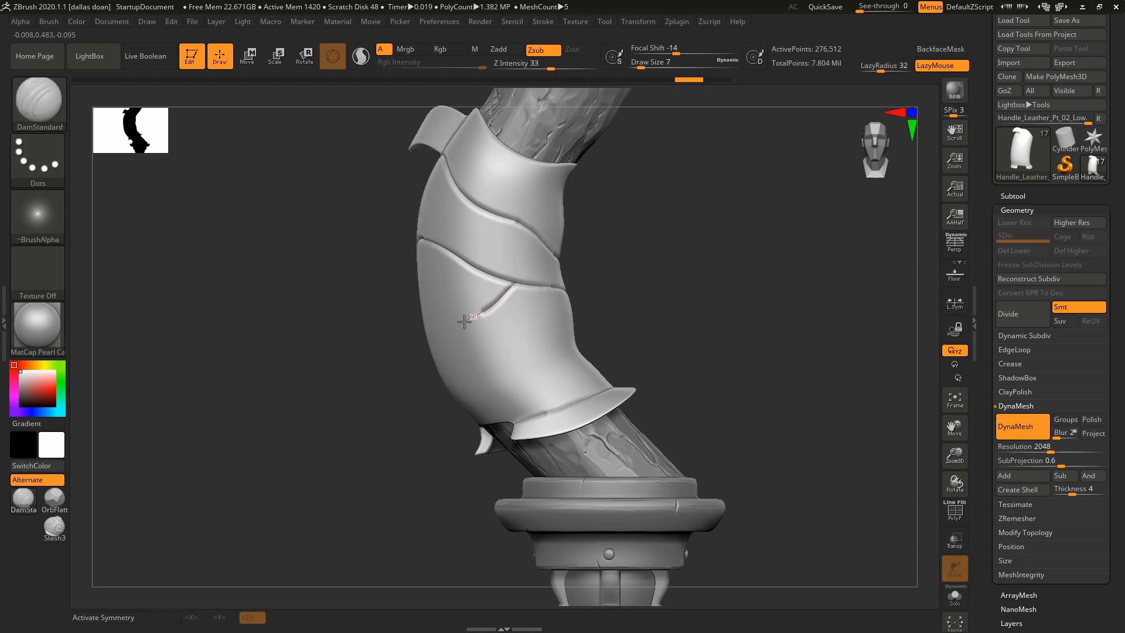
alt+right_drag(411, 333, 470, 338)
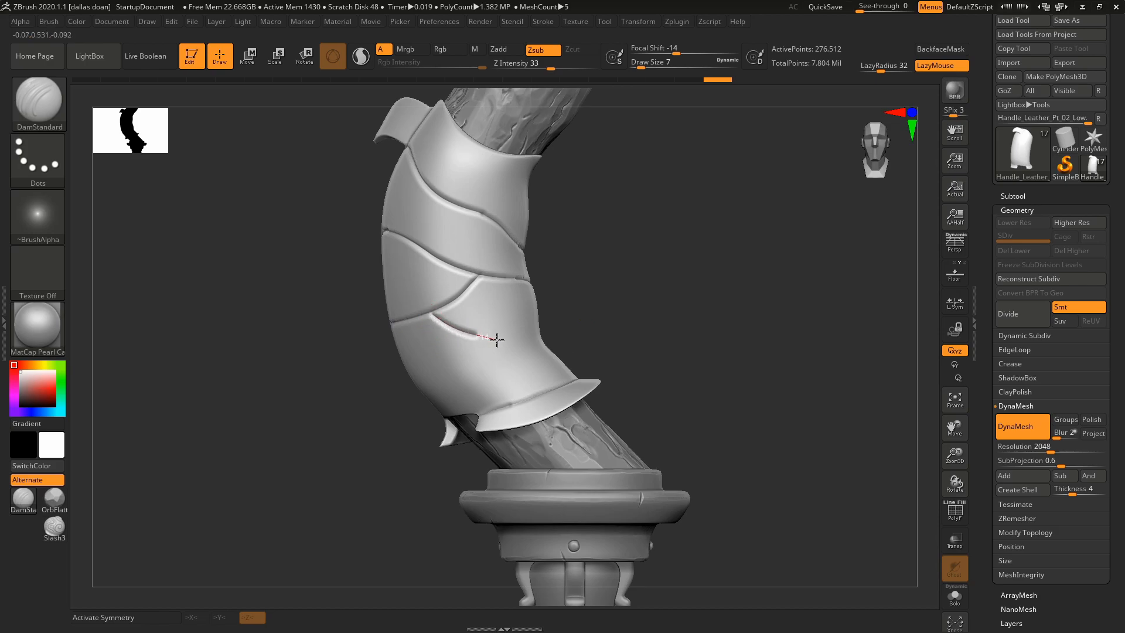
right_drag(633, 321, 555, 323)
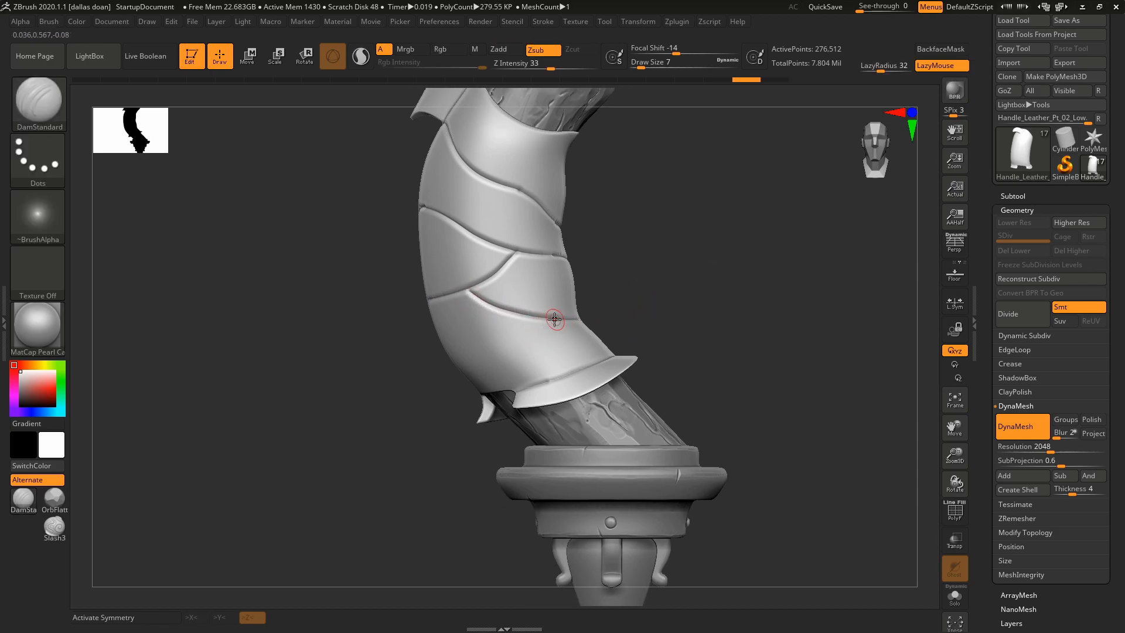
right_drag(667, 303, 545, 293)
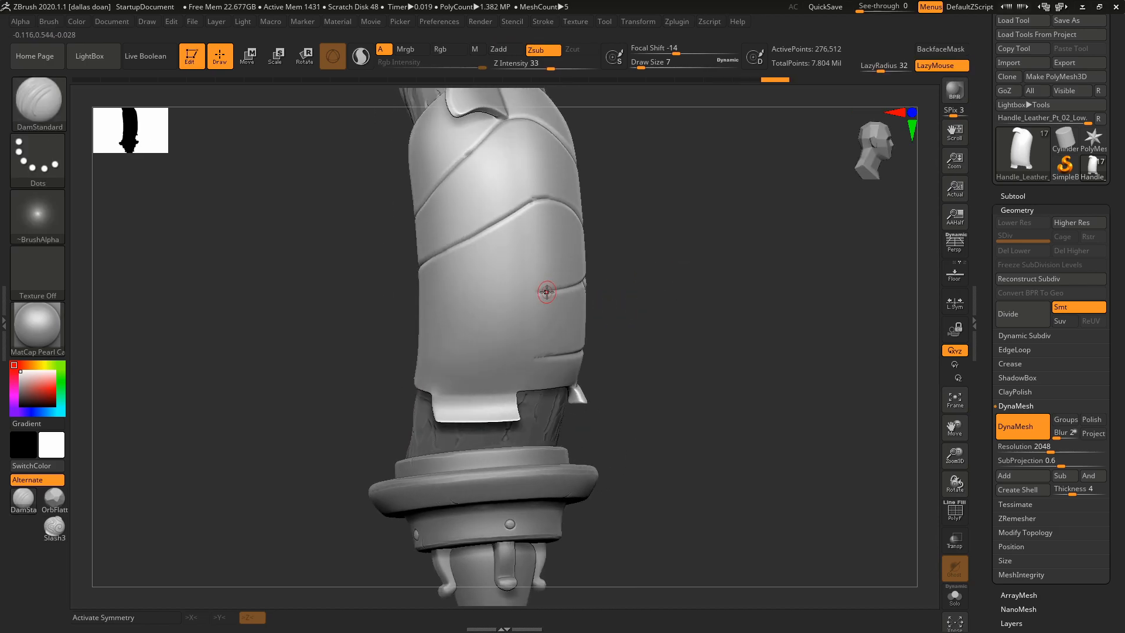
Step: Extend the lower grooves across the outer curve of the wrap to complete the bands above the bottom flaps
right_drag(430, 293, 664, 301)
right_drag(429, 267, 514, 329)
drag(442, 332, 498, 341)
right_drag(665, 316, 542, 298)
drag(441, 327, 467, 343)
mouse_move(467, 343)
right_down()
mouse_move(563, 327)
mouse_move(625, 352)
mouse_move(393, 371)
right_up()
Step: Carve a short curved groove beneath the second groove's peak and define the creases around the top flap
mouse_move(463, 379)
right_down()
mouse_move(615, 296)
mouse_move(484, 301)
mouse_move(355, 255)
right_up()
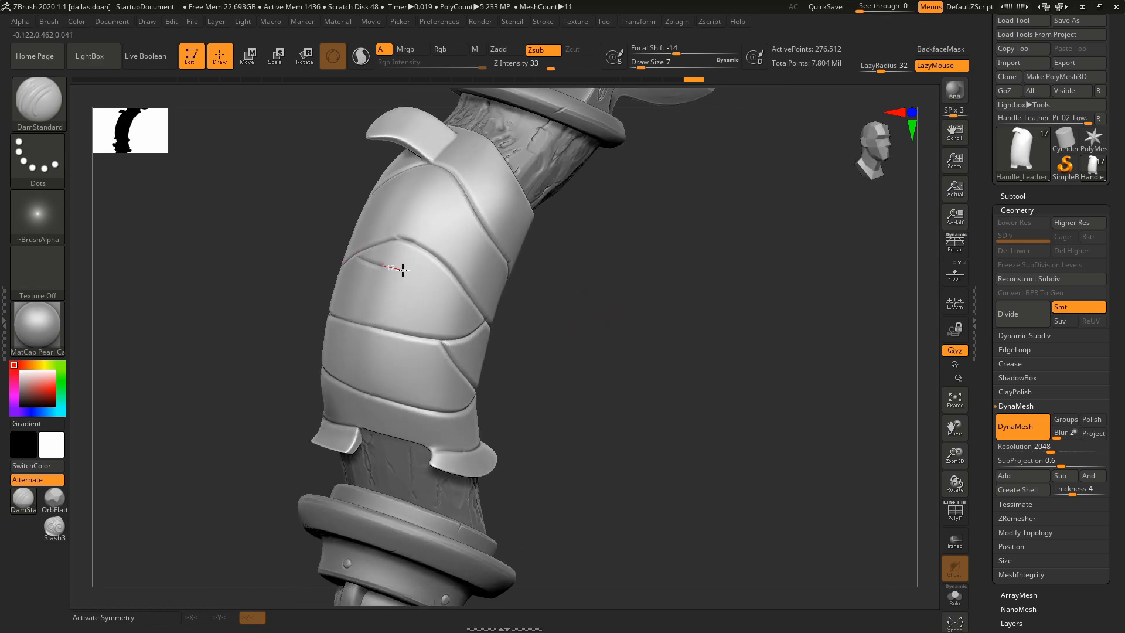
right_drag(459, 265, 567, 295)
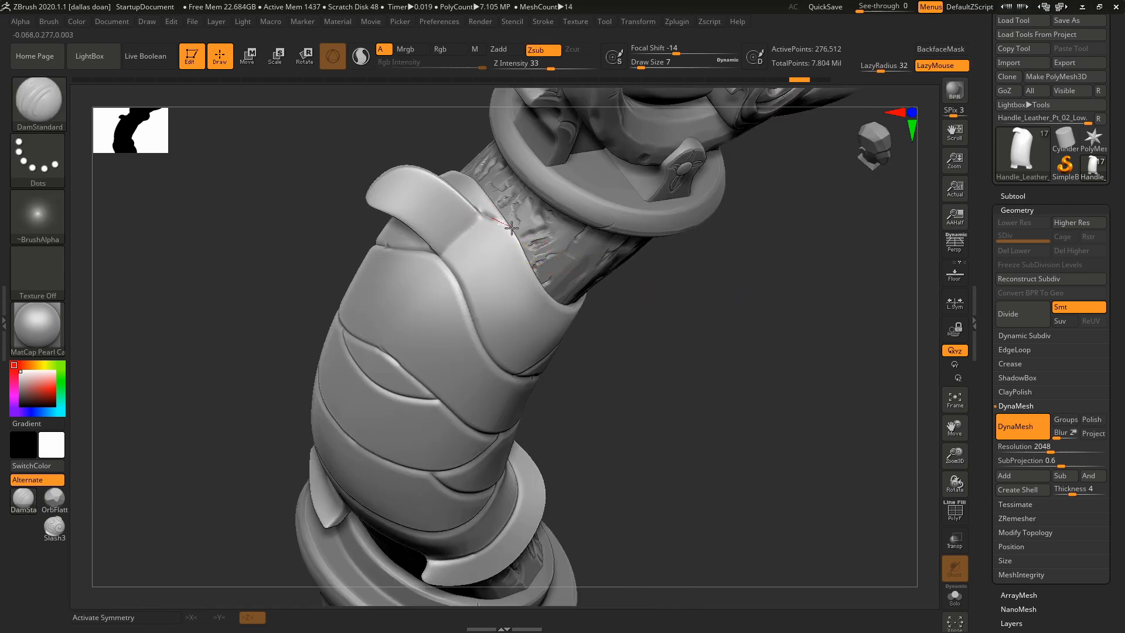
drag(511, 227, 520, 235)
mouse_move(695, 251)
mouse_down()
mouse_move(732, 299)
mouse_move(760, 304)
mouse_move(690, 296)
mouse_move(713, 266)
mouse_move(693, 329)
mouse_move(606, 302)
mouse_up()
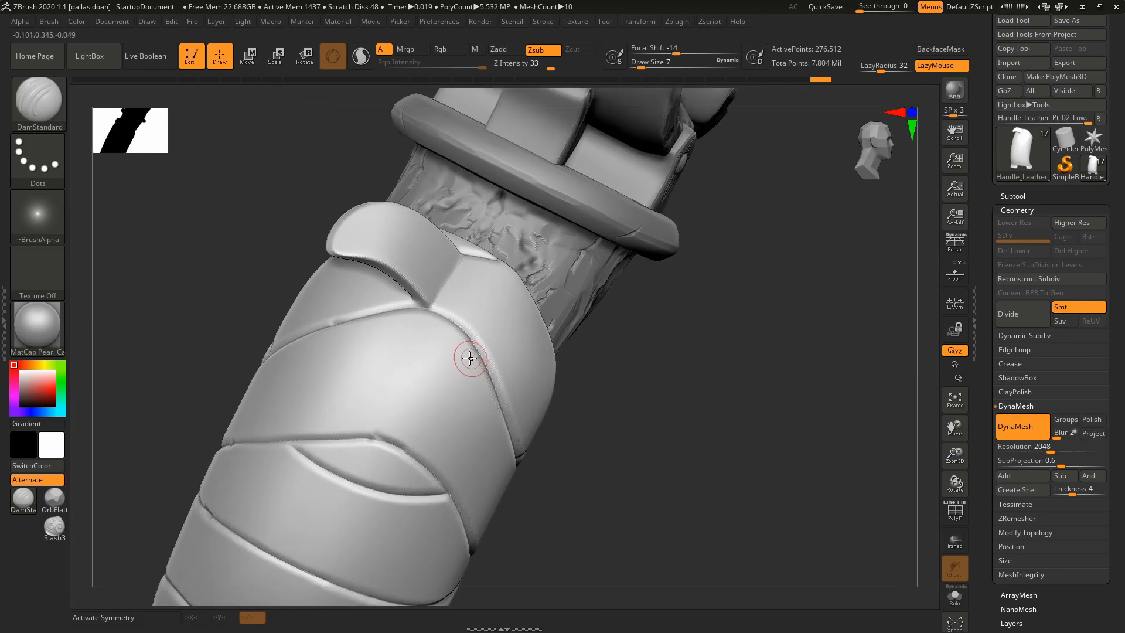
Step: Reshape the top leather flap with the Move brush at draw size 17
key(space)
mouse_move(647, 321)
mouse_down()
mouse_move(445, 273)
mouse_move(455, 267)
mouse_up()
drag(691, 351, 621, 316)
drag(433, 258, 447, 271)
drag(621, 375, 691, 410)
mouse_move(448, 272)
shift+mouse_down()
mouse_move(456, 281)
mouse_move(440, 270)
shift+mouse_up()
mouse_move(352, 170)
mouse_down()
mouse_move(432, 175)
mouse_move(436, 205)
mouse_up()
key(space)
drag(440, 276, 439, 276)
drag(282, 277, 335, 299)
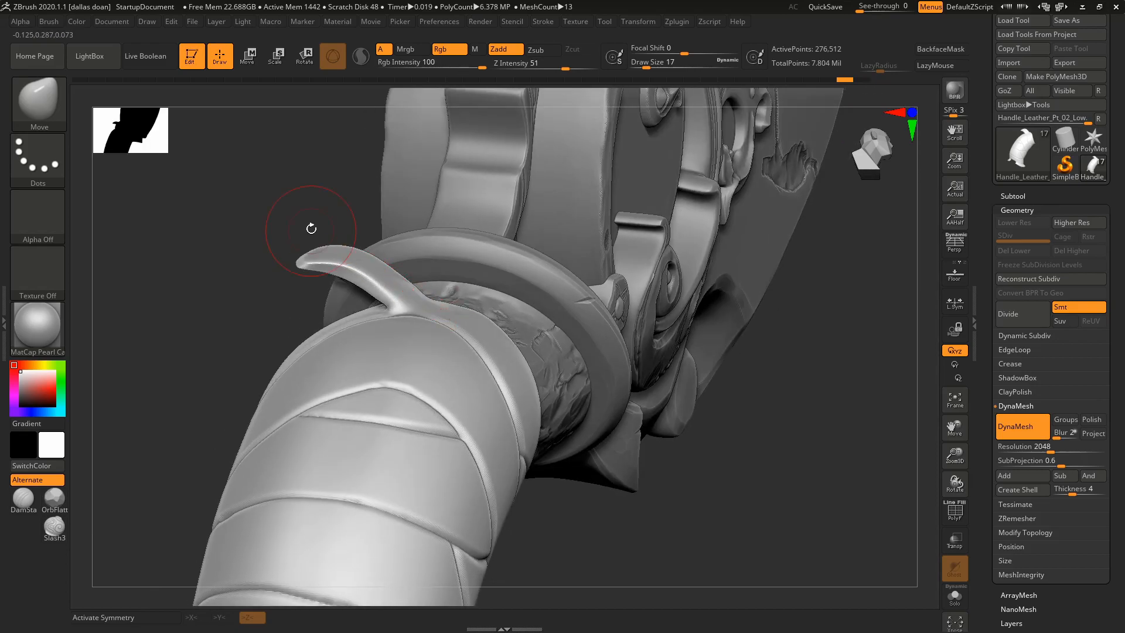
Step: Adjust the top flap's silhouette from the side and smooth its transition into the wrap
drag(324, 249, 440, 292)
drag(382, 269, 469, 282)
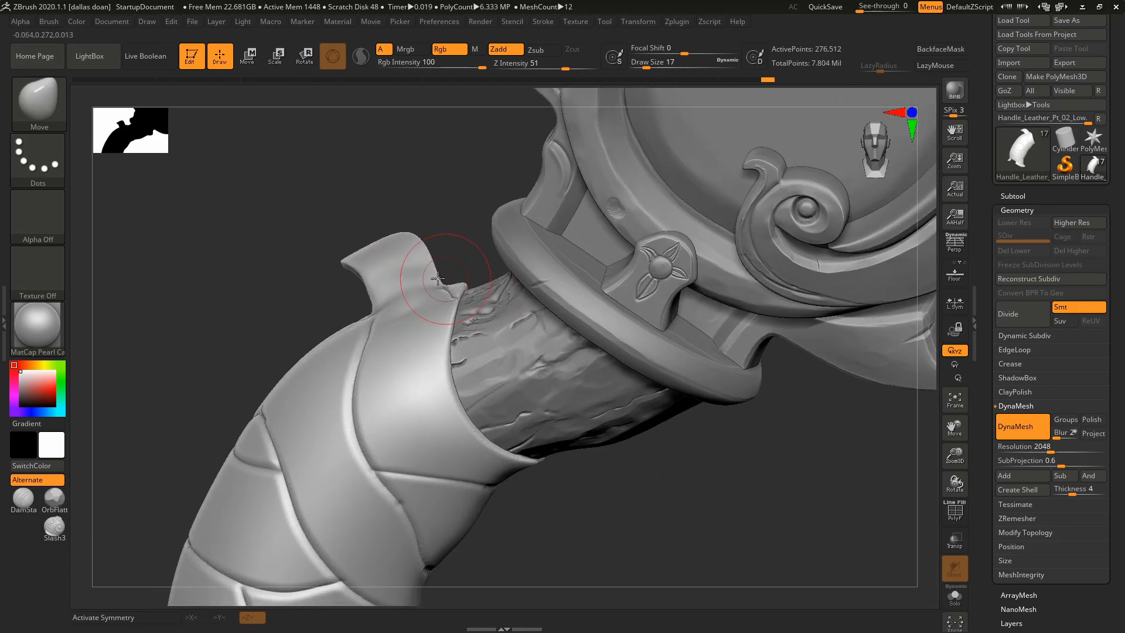
drag(319, 235, 346, 275)
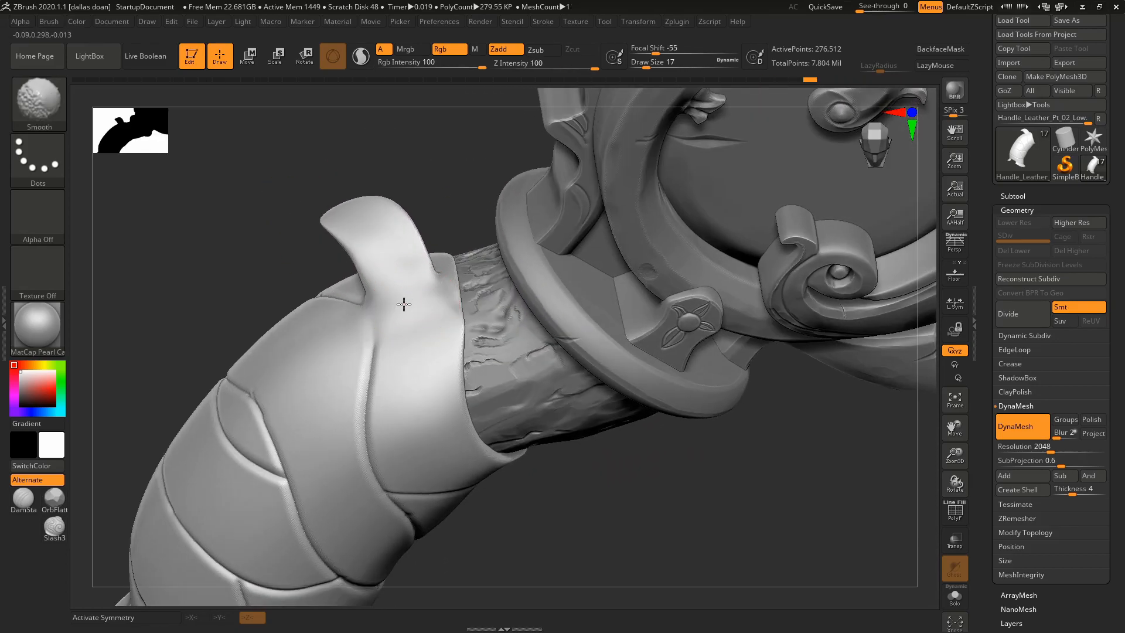
drag(334, 141, 356, 181)
Step: Recarve the crease beneath the top flap with the DamStandard brush at draw size 6
click(23, 498)
drag(252, 246, 258, 217)
mouse_move(436, 264)
mouse_down()
mouse_move(442, 279)
mouse_move(377, 291)
mouse_up()
mouse_move(550, 486)
mouse_down()
mouse_move(582, 319)
mouse_move(271, 196)
mouse_move(622, 369)
mouse_move(547, 366)
mouse_move(622, 357)
mouse_move(557, 432)
mouse_move(602, 402)
mouse_move(586, 381)
mouse_up()
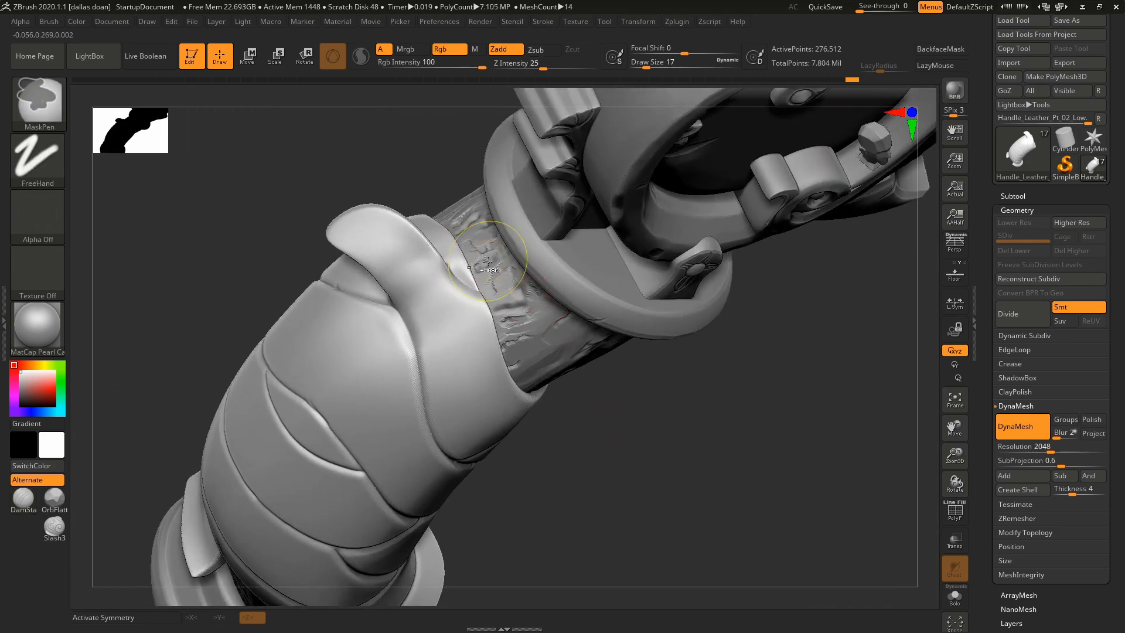
mouse_move(412, 320)
mouse_down()
mouse_move(665, 432)
mouse_move(723, 367)
mouse_move(421, 199)
mouse_up()
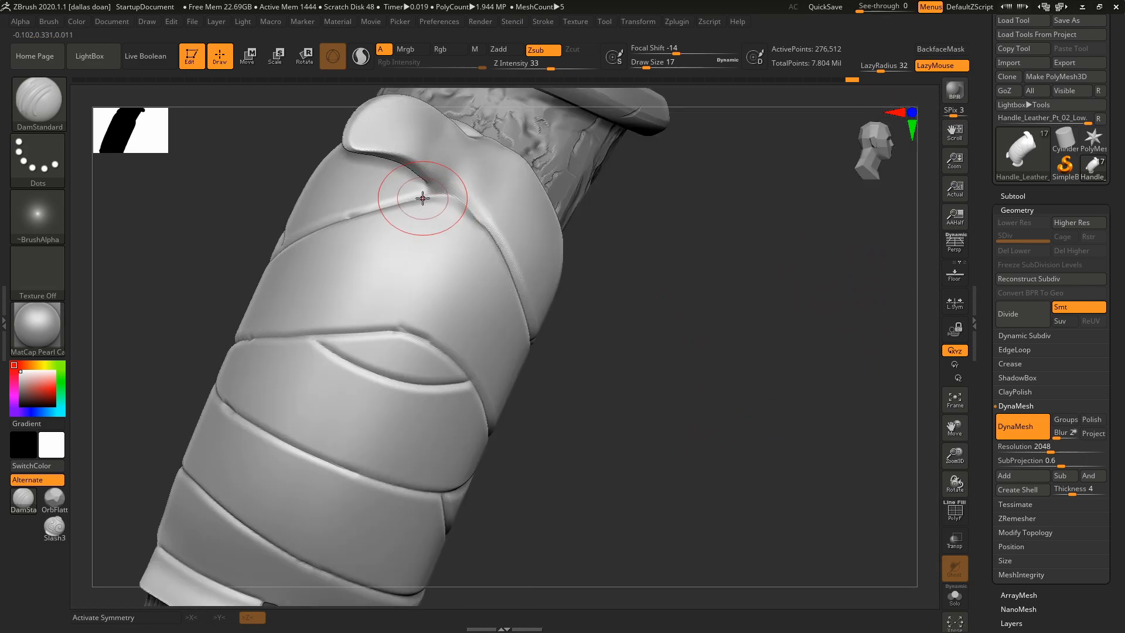
key([)
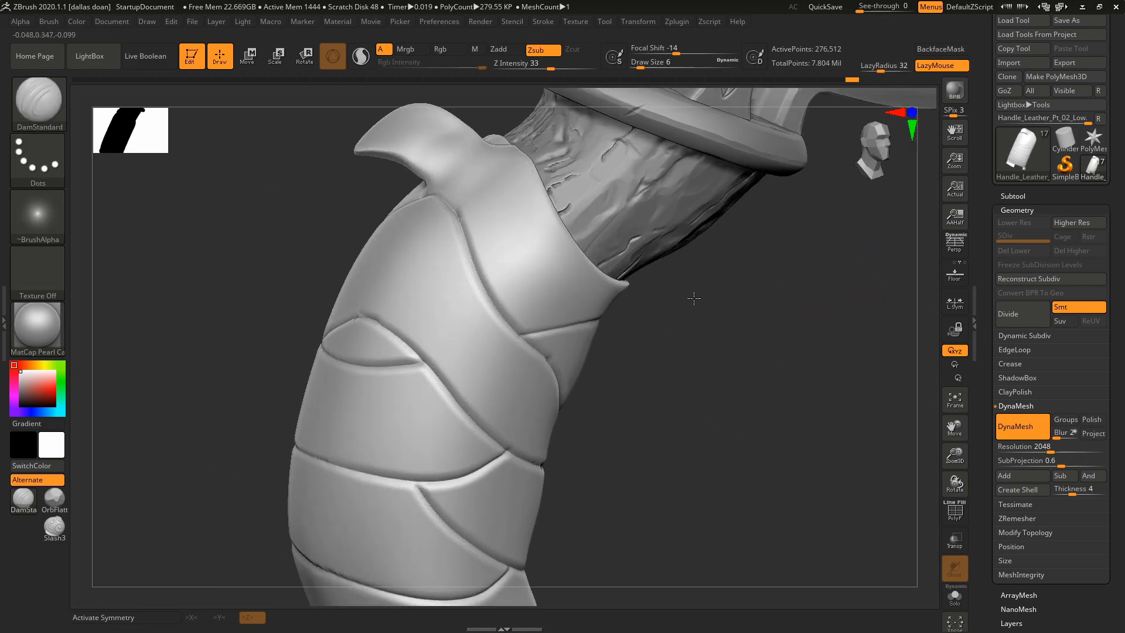
drag(426, 194, 430, 201)
mouse_move(617, 228)
mouse_down()
mouse_move(597, 170)
mouse_move(809, 266)
mouse_move(703, 281)
mouse_move(675, 273)
mouse_up()
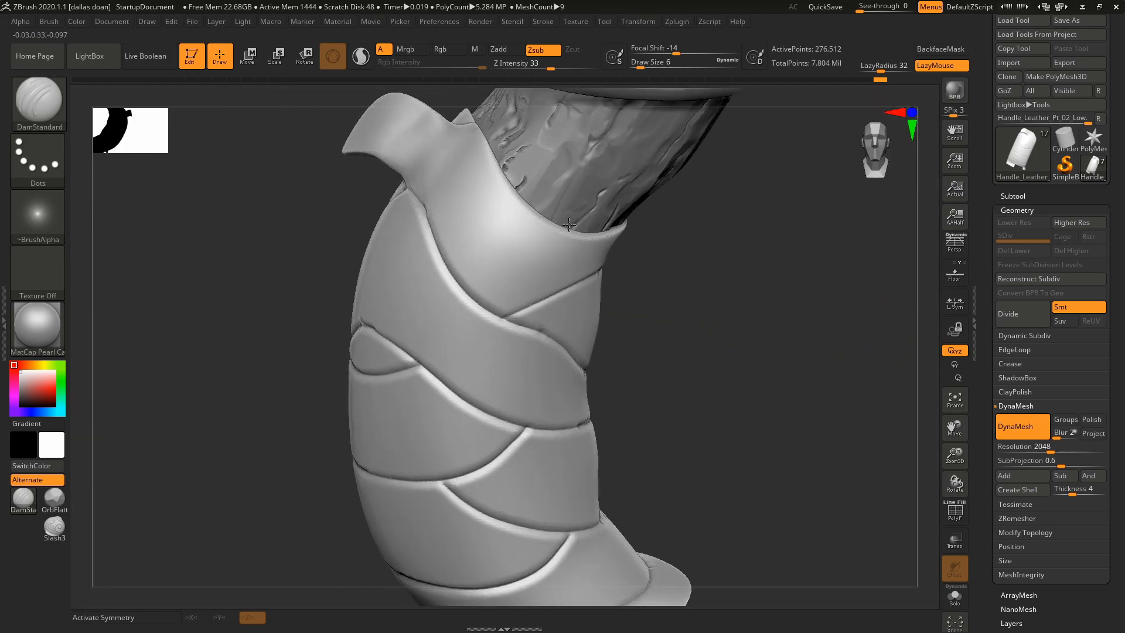
Step: Nudge the contours of the wrap's straps with the Move brush, using draw sizes of 35 and 20
key(space)
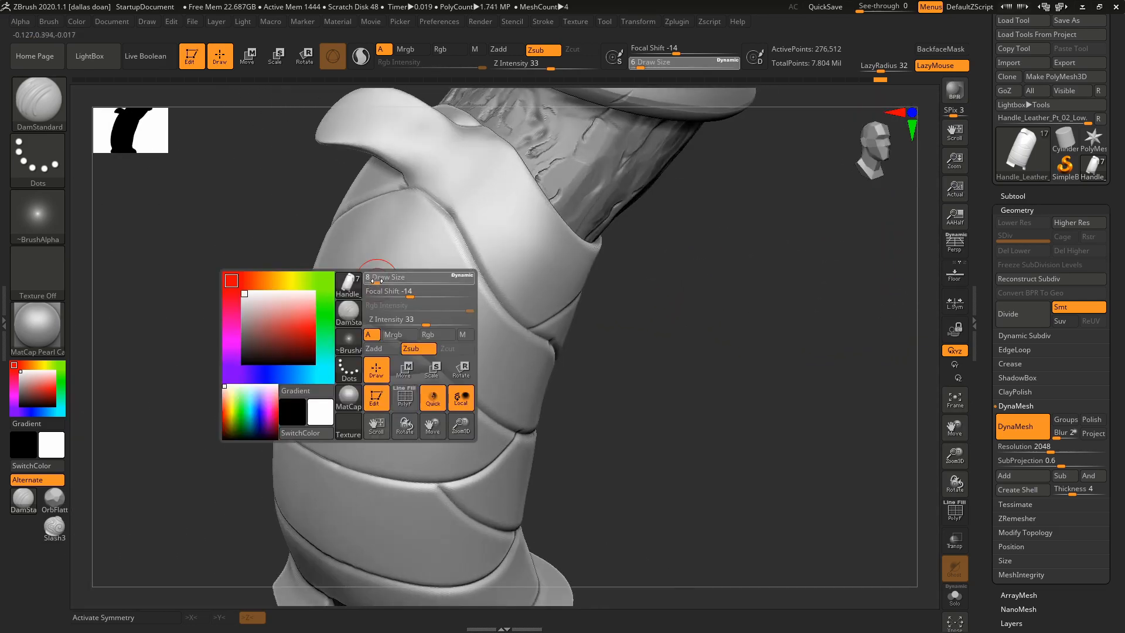
key(b)
key(m)
key(v)
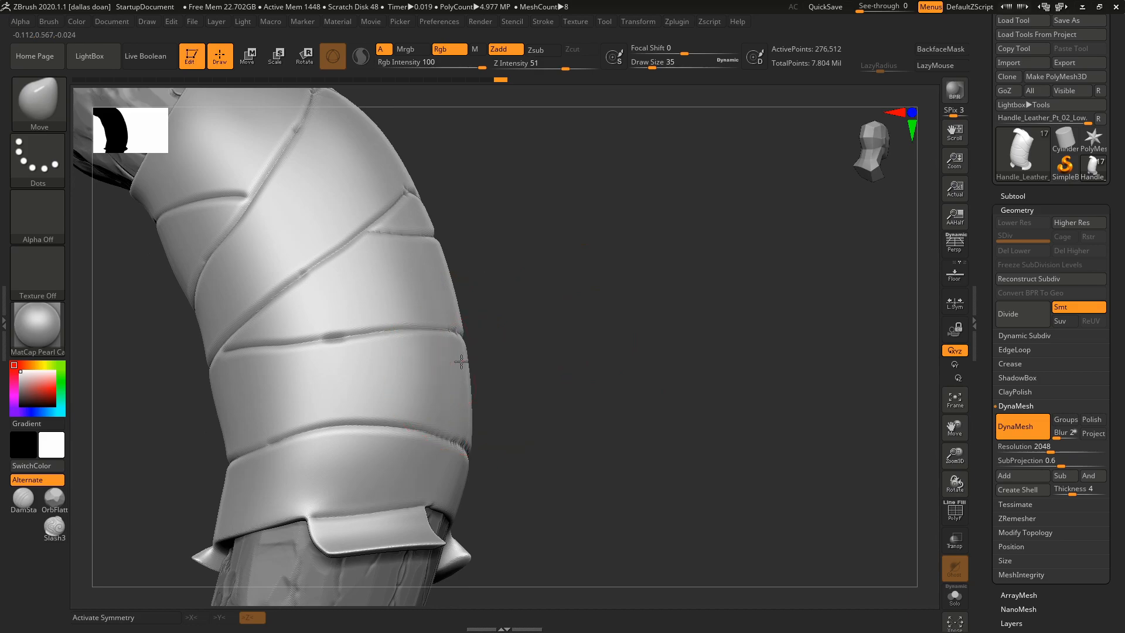
drag(585, 352, 502, 336)
mouse_move(375, 263)
mouse_down()
mouse_move(301, 289)
mouse_move(331, 249)
mouse_up()
key(space)
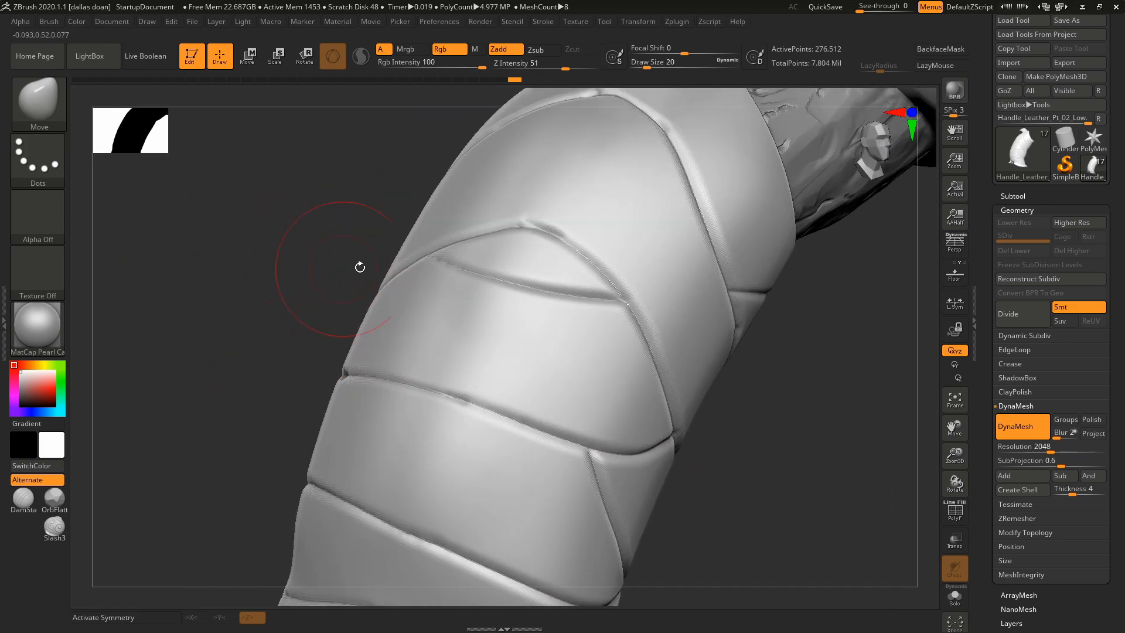
drag(360, 267, 620, 385)
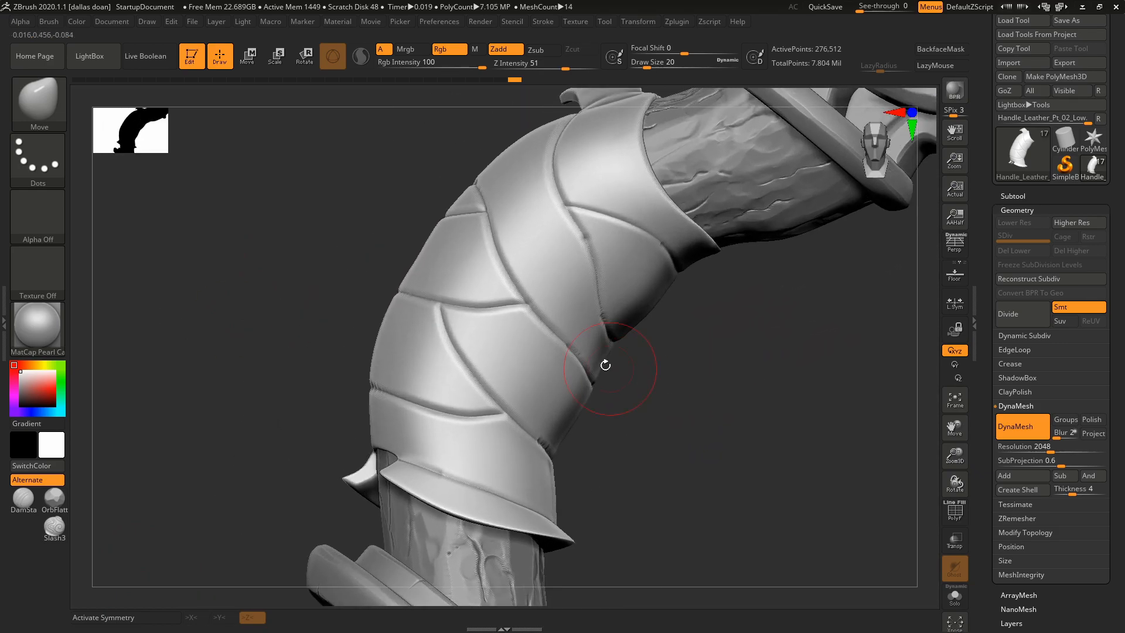
Step: Switch to the Standard brush with draw size 17 and LazyRadius 12 for adding volume to the straps
key(b)
key(s)
key(t)
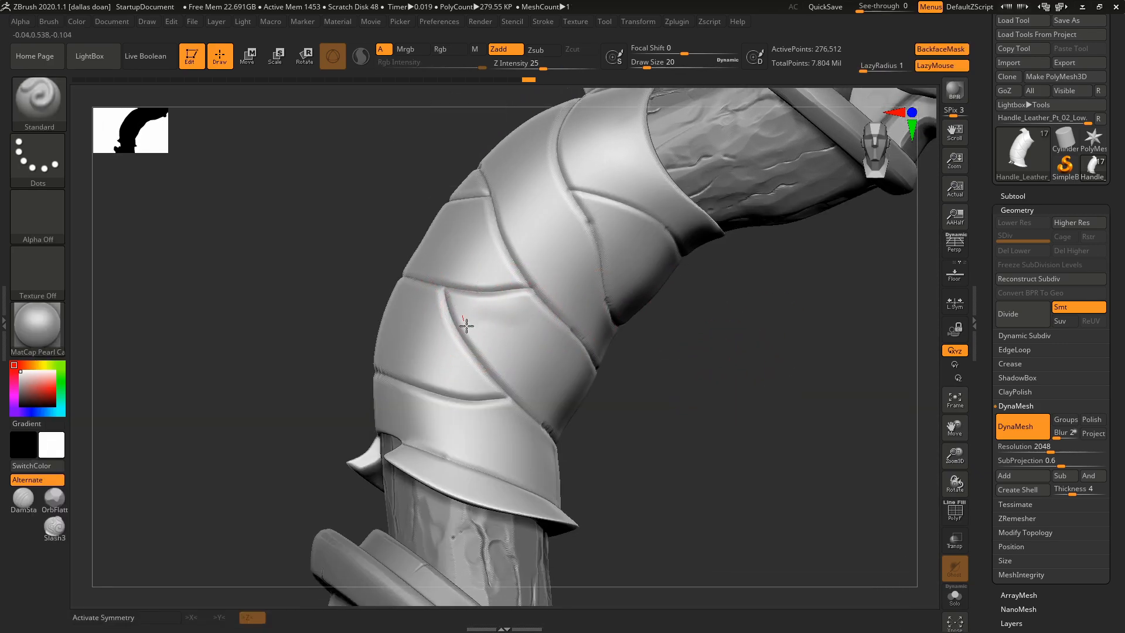
key(space)
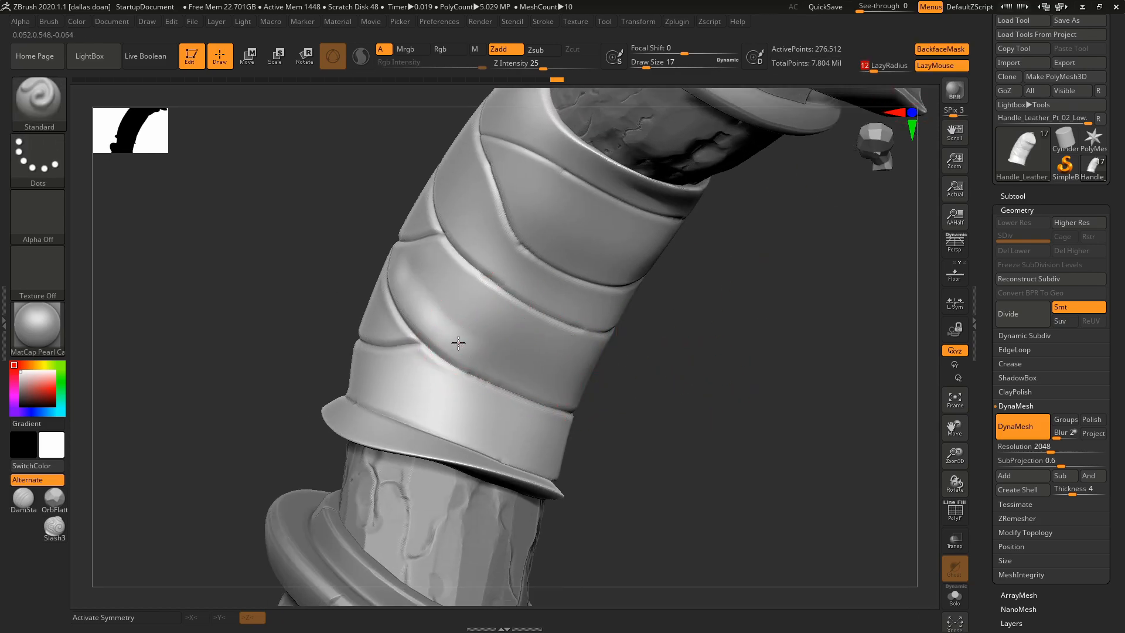
mouse_move(458, 343)
right_down()
mouse_move(647, 346)
mouse_move(668, 336)
mouse_move(650, 337)
right_up()
key(ctrl+z)
key(ctrl+z)
Step: Set the Standard brush to draw size 9 and Z Intensity 11 and add subtle volume to the lower straps
key(space)
drag(472, 384, 448, 384)
right_drag(761, 364, 697, 366)
right_drag(442, 386, 659, 368)
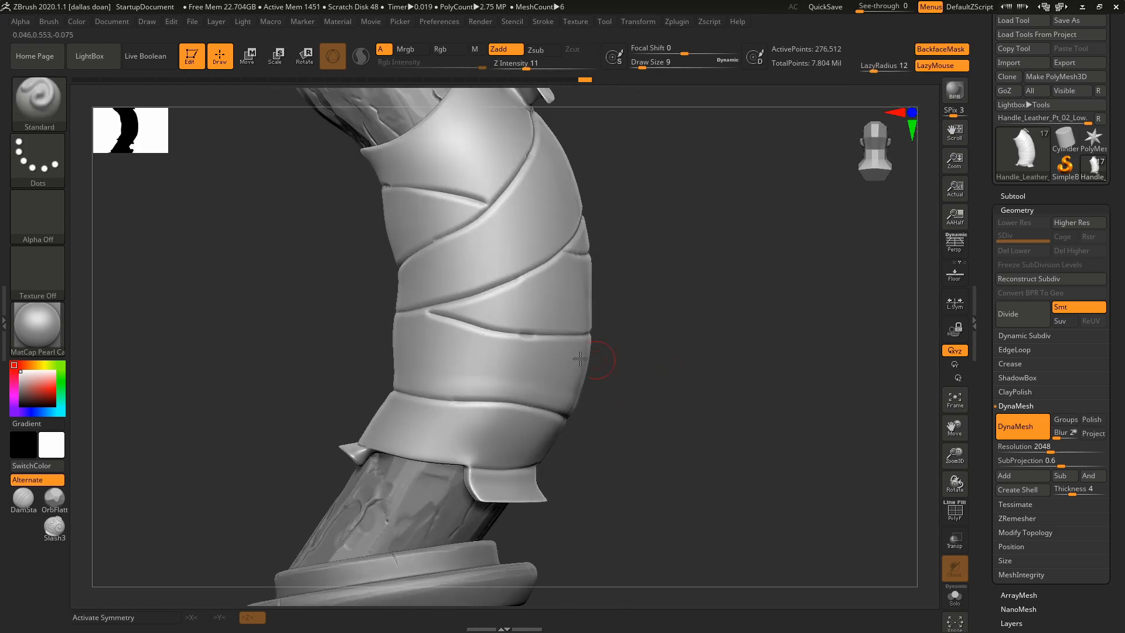
Step: Deepen the lowest strap groove on the back of the wrap with the DamStandard brush at draw size 9
mouse_move(474, 345)
right_down()
mouse_move(610, 369)
mouse_move(477, 351)
mouse_move(699, 357)
mouse_move(701, 307)
mouse_move(410, 259)
mouse_move(355, 267)
mouse_move(208, 148)
right_up()
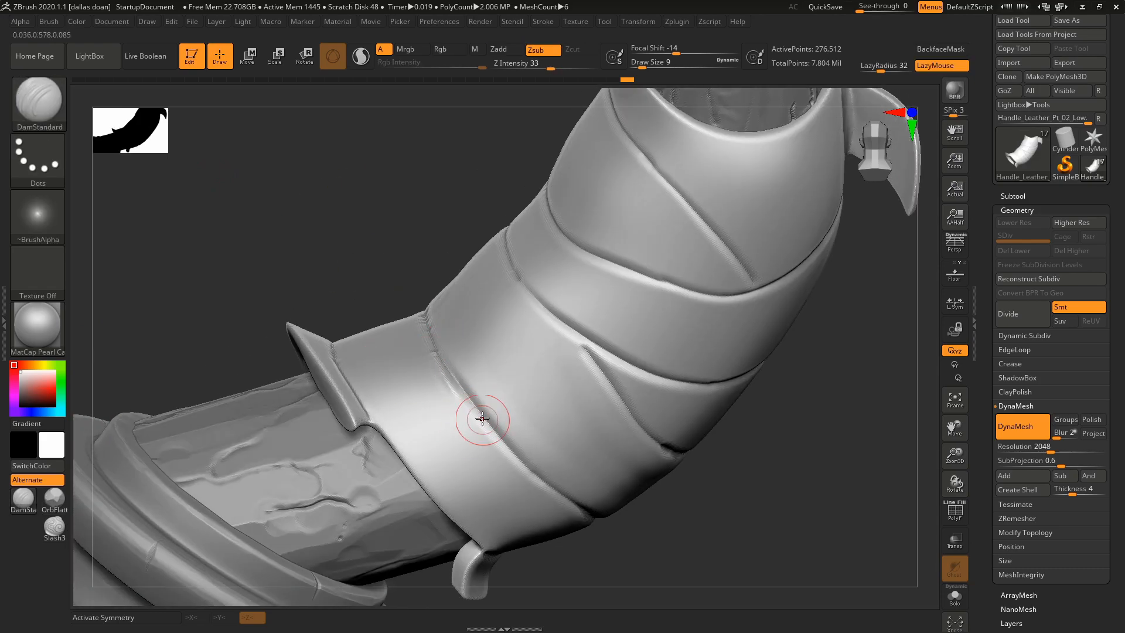
right_drag(482, 418, 452, 394)
drag(451, 394, 489, 431)
right_drag(756, 436, 776, 468)
drag(475, 420, 513, 457)
right_drag(761, 463, 789, 421)
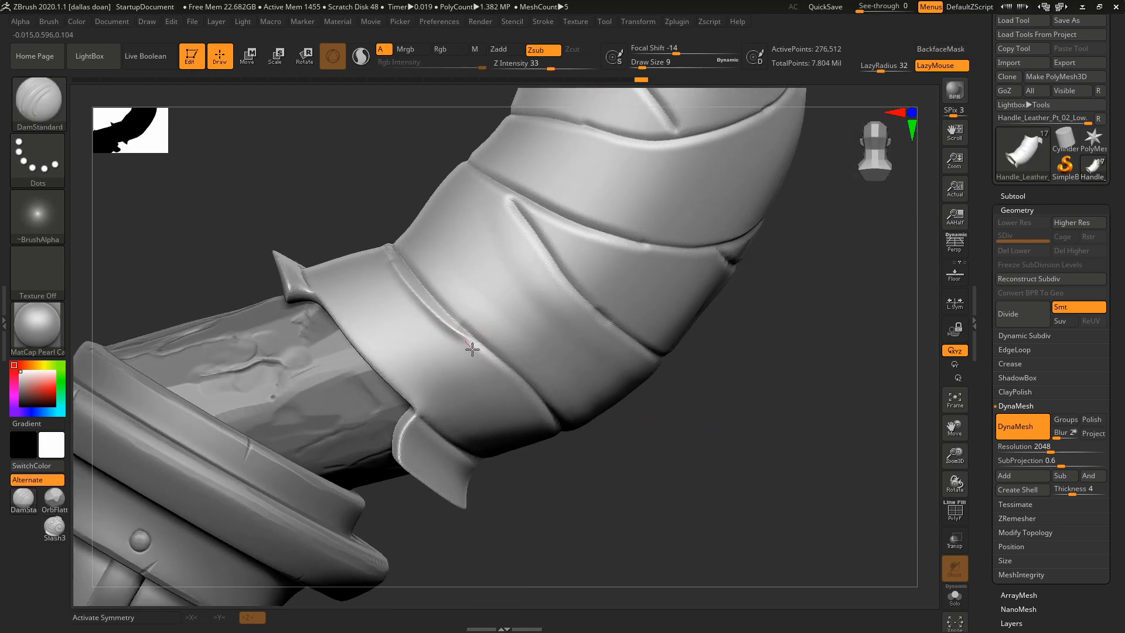
Step: Widen the lowest groove into a stepped edge from the back toward the outer curve of the wrap
mouse_move(591, 386)
right_down()
mouse_move(617, 434)
mouse_move(650, 431)
right_up()
drag(404, 369, 463, 404)
right_drag(659, 449, 653, 384)
drag(358, 384, 372, 392)
drag(515, 430, 541, 424)
right_drag(686, 404, 556, 388)
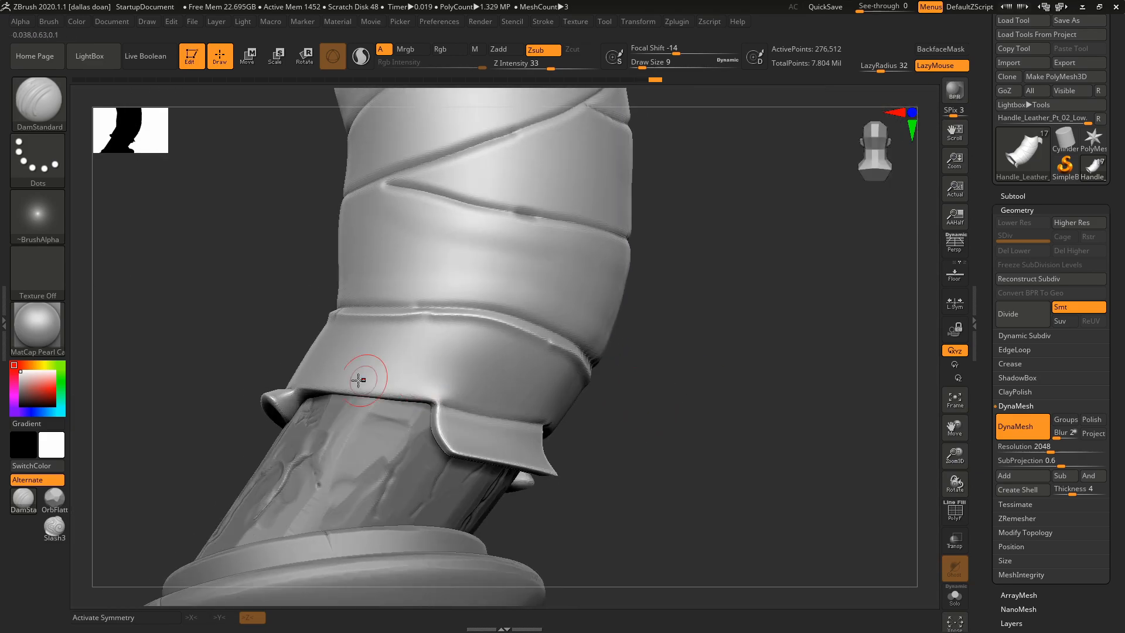
Step: Continue the stepped edge of the lowest strap across the outer curve above the bottom flaps
right_drag(568, 431, 250, 368)
drag(338, 382, 378, 391)
right_drag(668, 425, 609, 403)
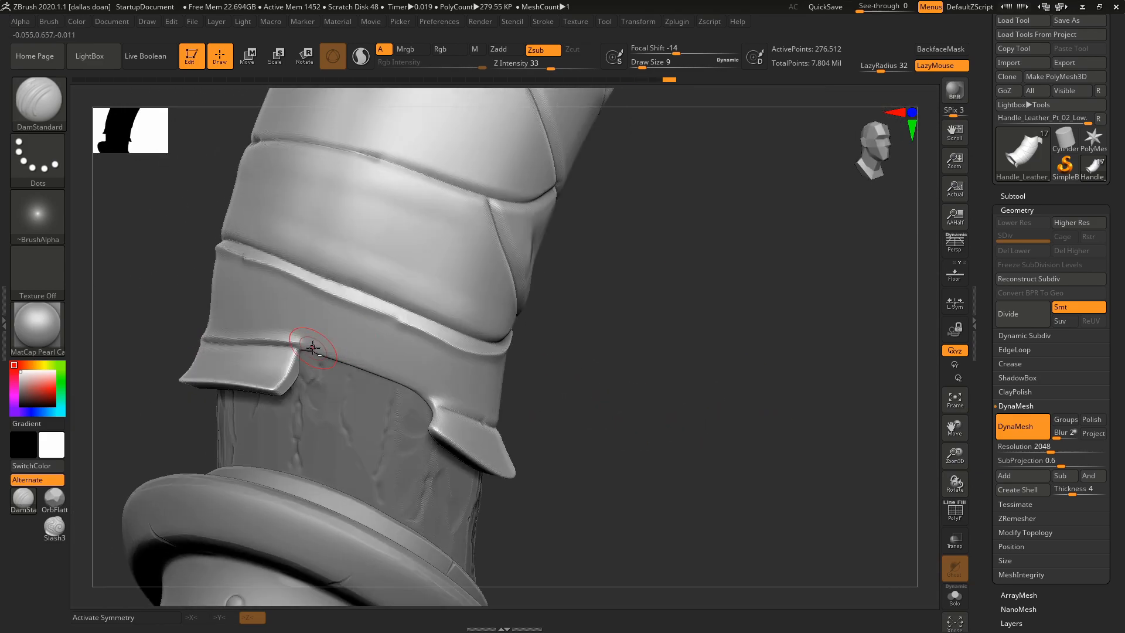
drag(362, 363, 392, 375)
right_drag(463, 394, 383, 384)
drag(668, 380, 799, 391)
drag(343, 365, 378, 386)
right_drag(492, 373, 388, 377)
drag(388, 396, 472, 413)
mouse_move(674, 382)
mouse_down()
mouse_move(591, 380)
mouse_move(571, 403)
mouse_up()
Step: Carry the lowest strap's deepened edge around the opposite side until it meets the crossing diagonal groove
drag(456, 405, 553, 413)
drag(807, 383, 727, 359)
drag(407, 371, 432, 368)
drag(566, 342, 598, 335)
drag(727, 347, 661, 344)
drag(536, 322, 577, 328)
drag(885, 346, 718, 348)
drag(567, 337, 657, 371)
drag(781, 359, 697, 364)
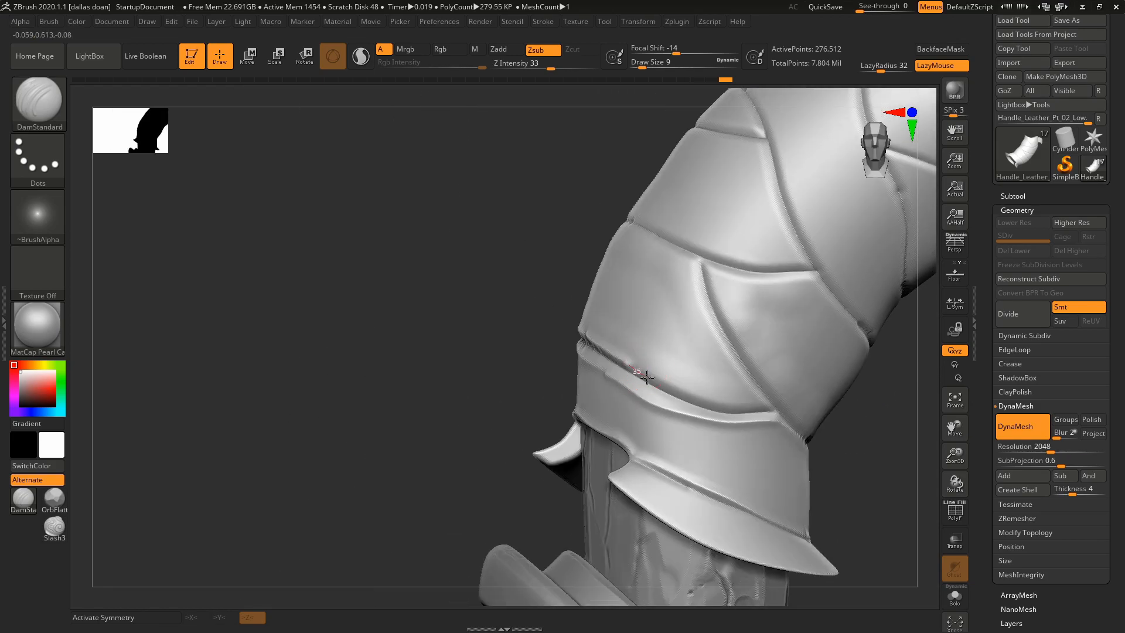
Step: Sharpen the lower diagonal branch groove and refine both its junction with the bottom strap and its upper end
drag(762, 407, 786, 410)
alt+drag(873, 404, 812, 411)
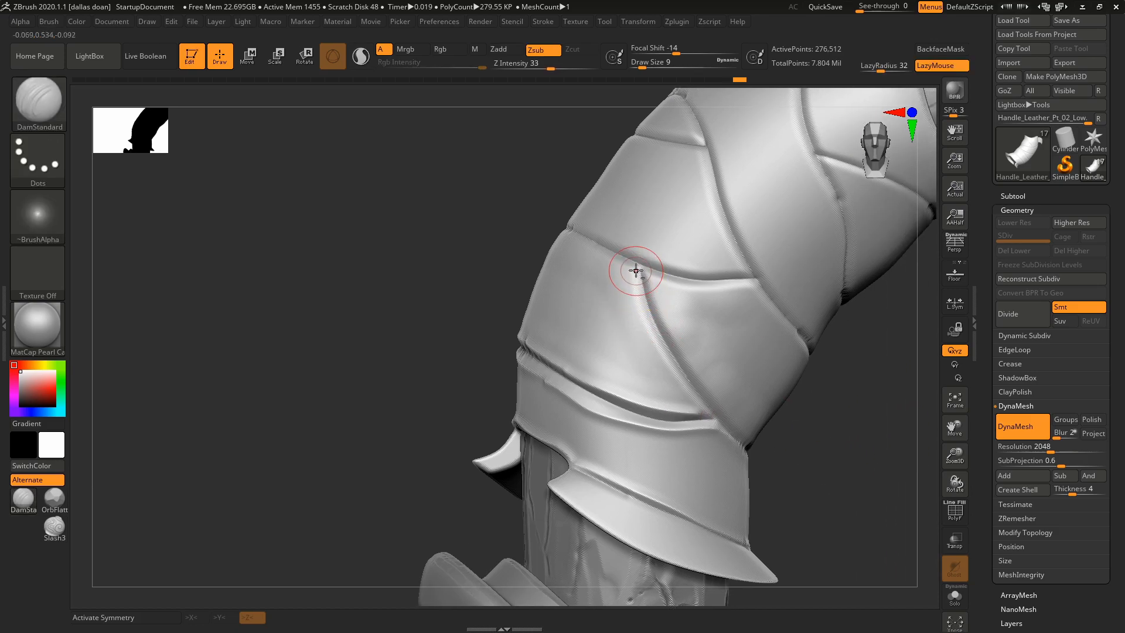
drag(703, 418, 716, 431)
drag(782, 430, 890, 462)
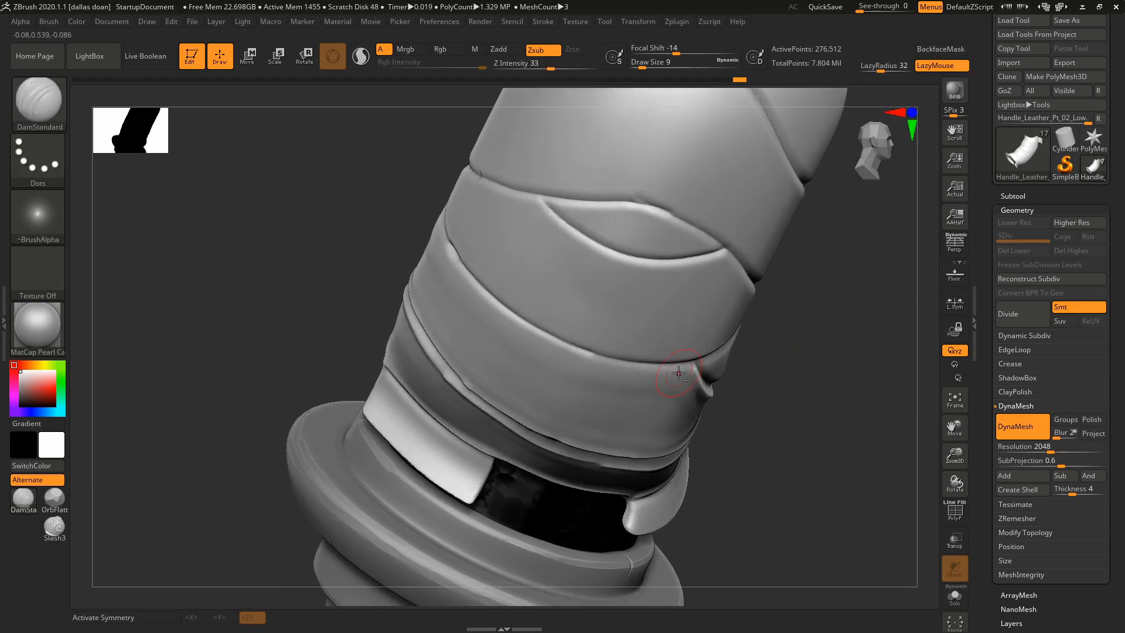
Step: Deepen the strap edge below the lens-shaped patch across the outer curve of the wrap
drag(610, 366, 565, 348)
drag(772, 410, 832, 425)
drag(643, 382, 541, 311)
drag(328, 205, 379, 248)
drag(576, 227, 571, 242)
drag(642, 394, 747, 450)
Step: Sharpen the lower strap edge on the side, from its junction with the diagonal branch groove toward the back
mouse_move(820, 504)
alt+mouse_down()
mouse_move(741, 493)
mouse_move(762, 527)
alt+mouse_up()
mouse_move(718, 404)
mouse_down()
mouse_move(711, 321)
mouse_move(686, 334)
mouse_up()
drag(431, 318, 456, 307)
alt+drag(592, 345, 659, 305)
drag(352, 418, 381, 417)
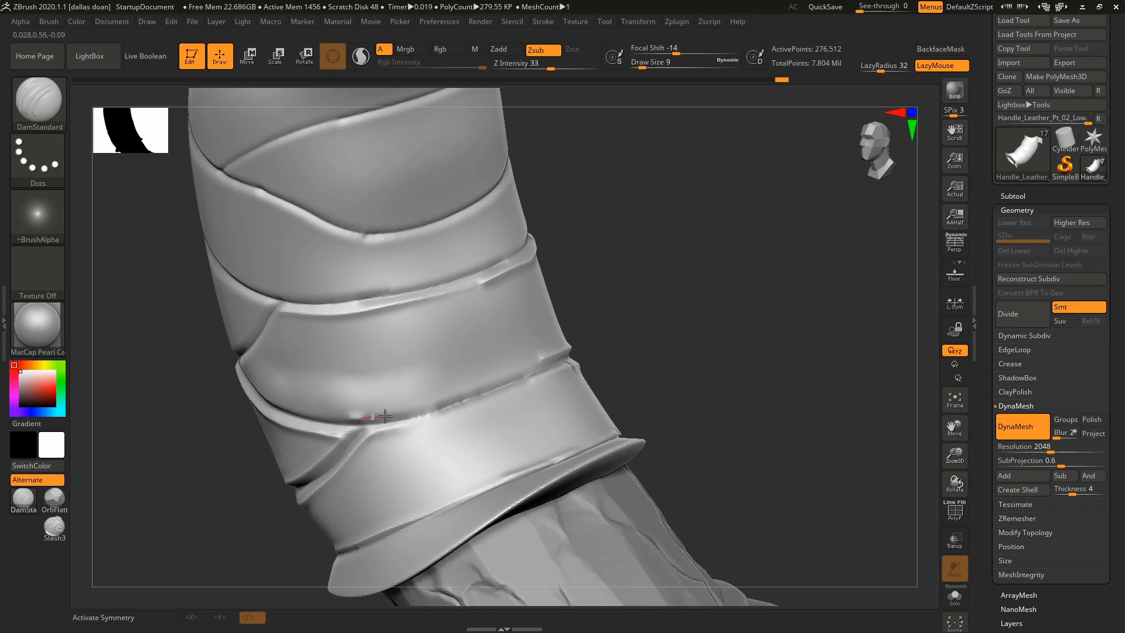
drag(528, 365, 548, 357)
Step: Sharpen the lower edge of the pointed side flap and touch up its upper corner
drag(650, 352, 733, 374)
drag(662, 375, 621, 415)
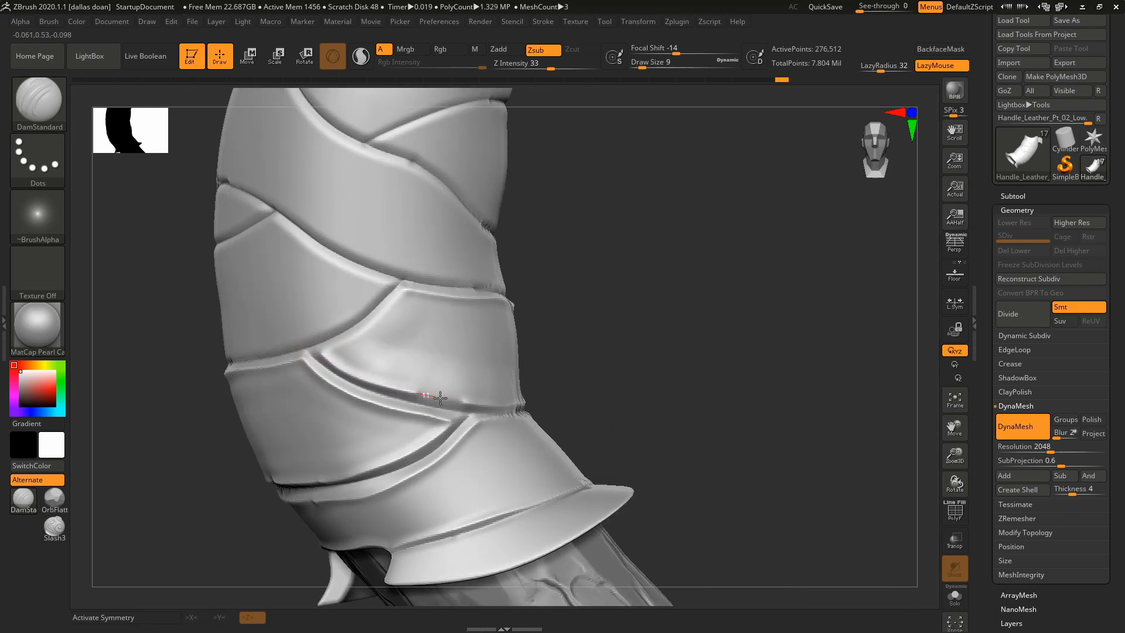
drag(541, 357, 555, 328)
drag(403, 321, 410, 317)
Step: Smooth the pointed flap's diagonal edge and recut it from the tip down to the lower corner
mouse_move(635, 310)
alt+mouse_down()
mouse_move(715, 297)
mouse_move(683, 307)
mouse_move(639, 371)
mouse_move(650, 393)
mouse_move(644, 442)
alt+mouse_up()
mouse_move(392, 301)
shift+mouse_down()
mouse_move(477, 418)
mouse_move(525, 445)
shift+mouse_up()
drag(393, 291, 393, 303)
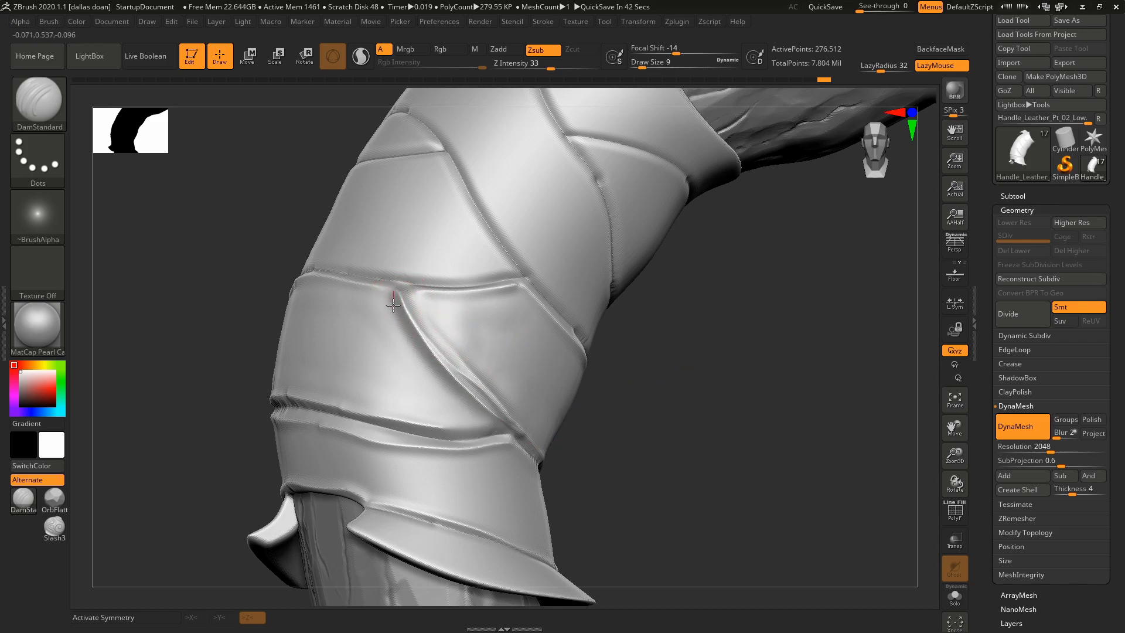
drag(455, 397, 526, 450)
Step: Sharpen the pointed flap's top edge and the long diagonal strap groove running above it
mouse_move(692, 463)
alt+mouse_down()
mouse_move(698, 422)
mouse_move(698, 475)
alt+mouse_up()
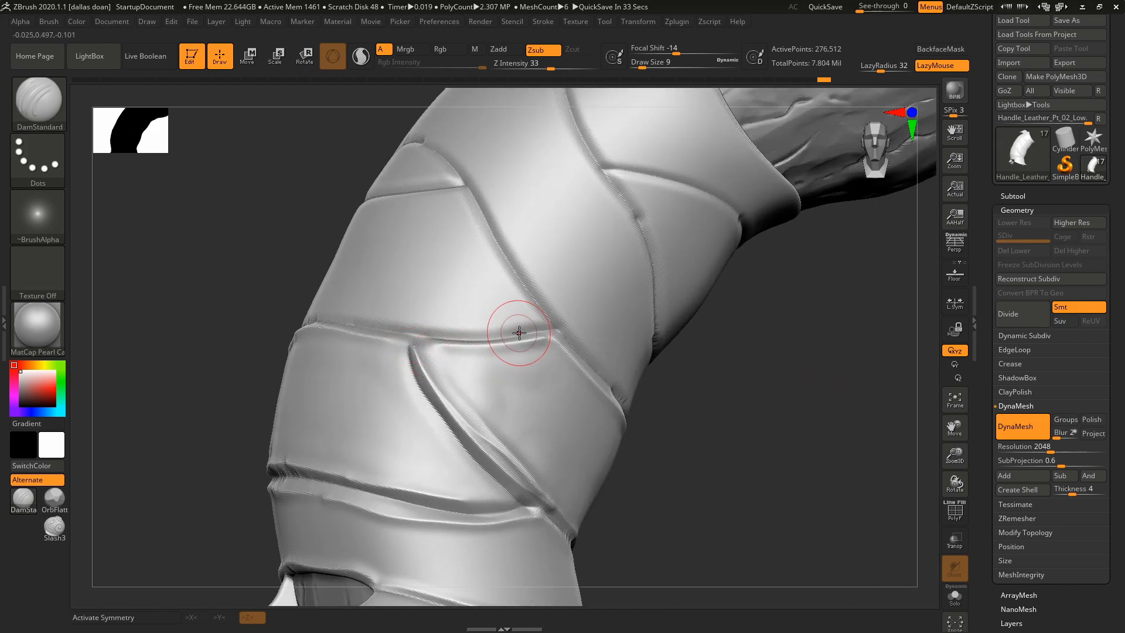
drag(466, 346, 546, 338)
mouse_move(697, 381)
mouse_down()
mouse_move(729, 392)
mouse_move(733, 412)
mouse_move(619, 393)
mouse_move(432, 279)
mouse_move(452, 246)
mouse_up()
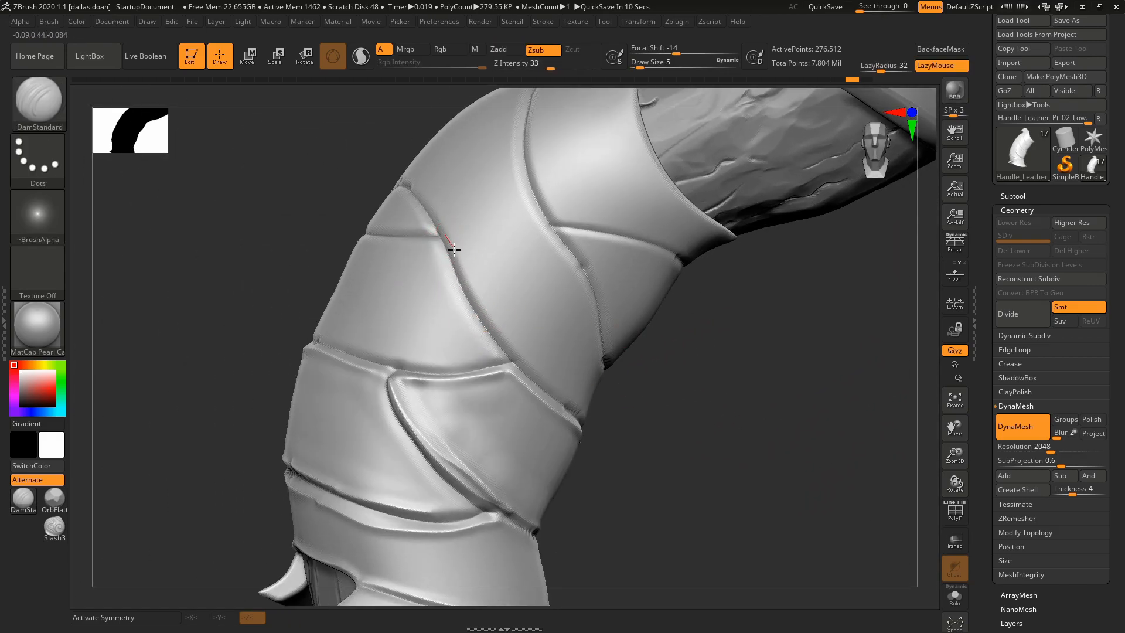
drag(491, 321, 511, 355)
Step: Deepen the upper diagonal groove on the side, just past its side branch
alt+drag(691, 363, 619, 364)
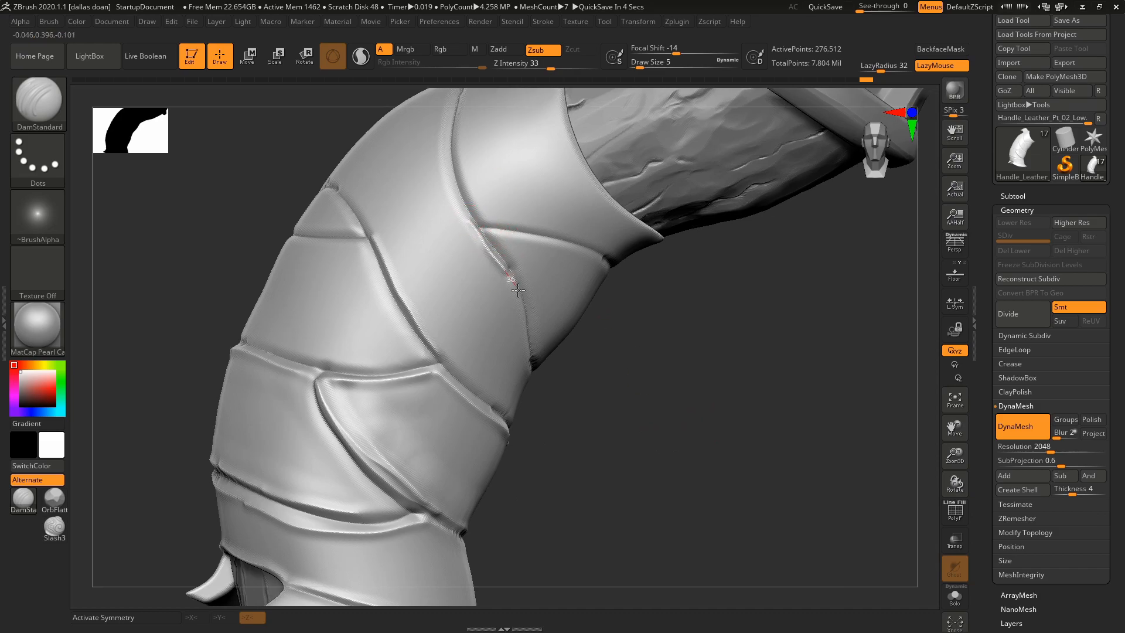
drag(648, 427, 501, 294)
drag(776, 426, 475, 284)
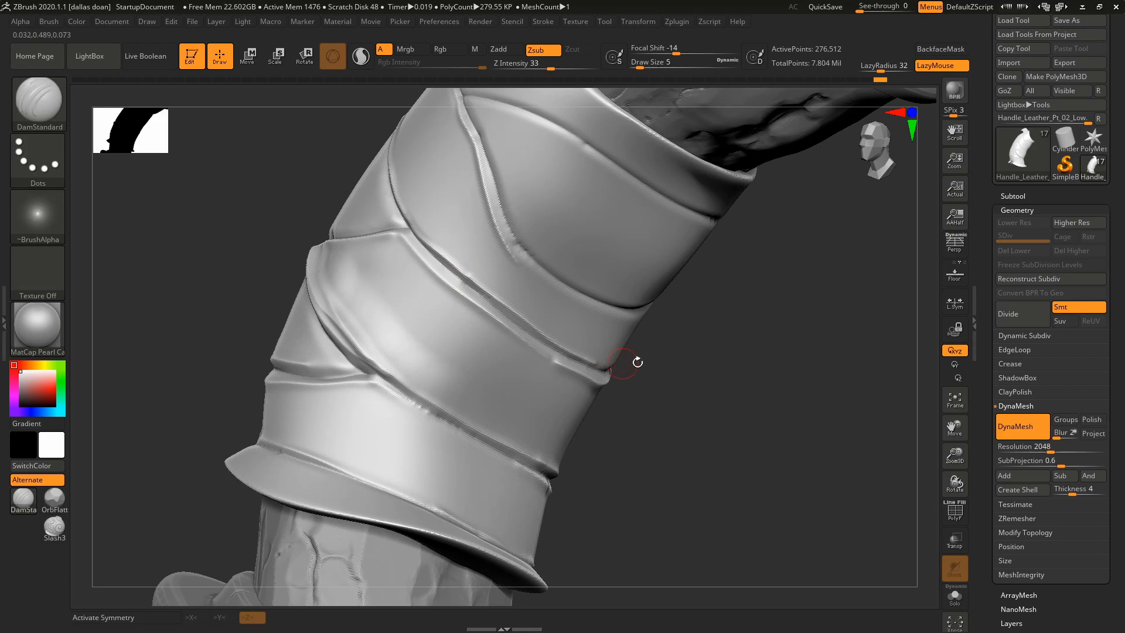
Step: Refine the strap groove that runs around the outer curve above the lens-shaped patch
drag(617, 368, 419, 328)
drag(603, 297, 458, 340)
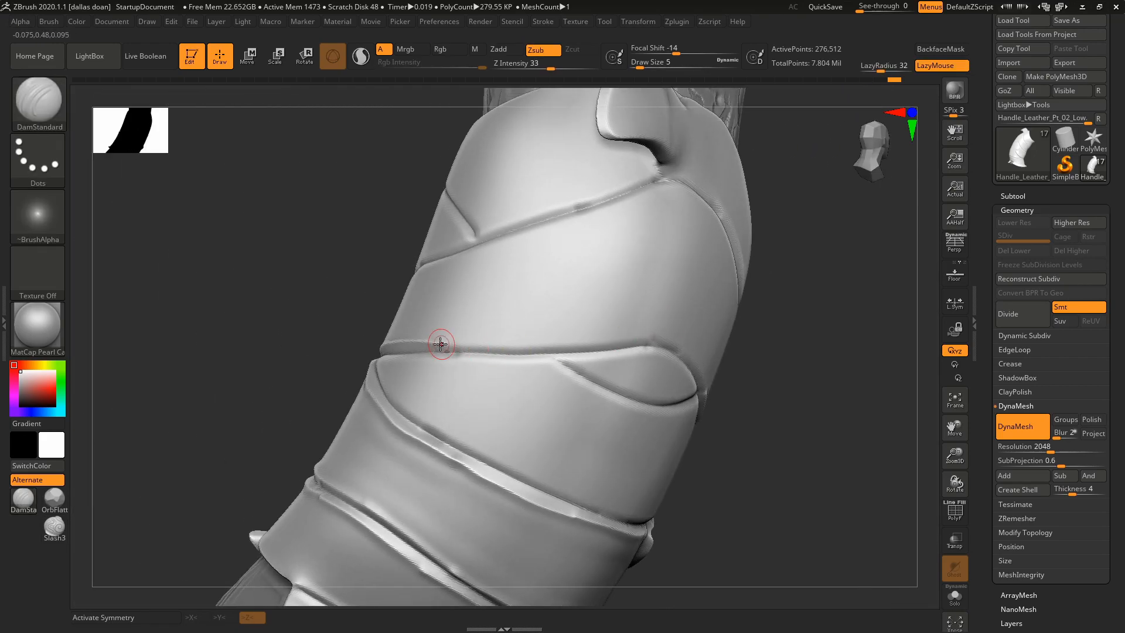
drag(750, 375, 479, 294)
mouse_move(673, 367)
alt+mouse_down()
mouse_move(660, 354)
mouse_move(672, 349)
mouse_move(662, 374)
alt+mouse_up()
Step: Smooth the lens-shaped patch and the strap groove bordering it at draw size 7
key(space)
click(413, 340)
key(space)
mouse_move(457, 346)
mouse_down()
mouse_move(429, 339)
mouse_move(516, 347)
mouse_up()
key(space)
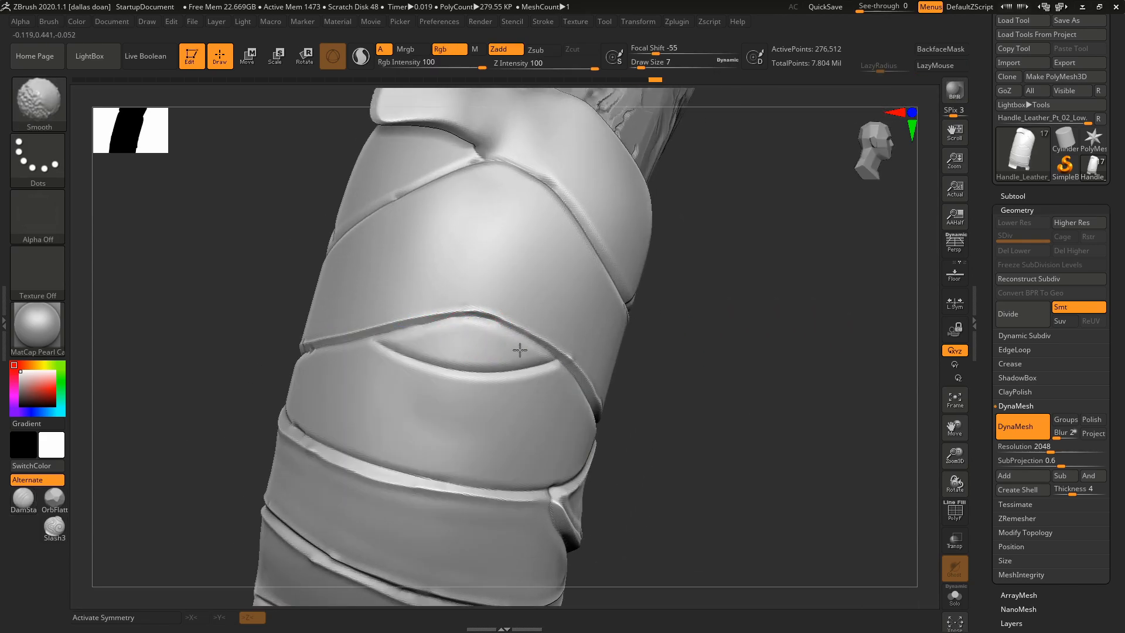
Step: Load the TrimSmoothBorder brush from the brush library
mouse_move(674, 363)
mouse_down()
mouse_move(703, 346)
mouse_move(707, 382)
mouse_up()
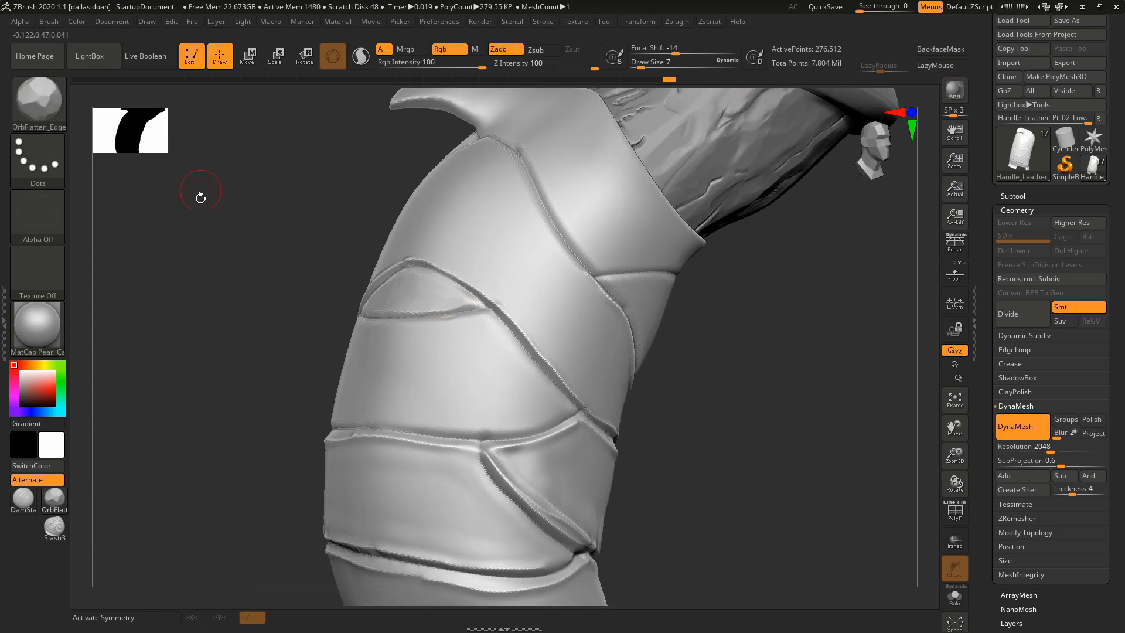
key(b)
key(t)
click(89, 56)
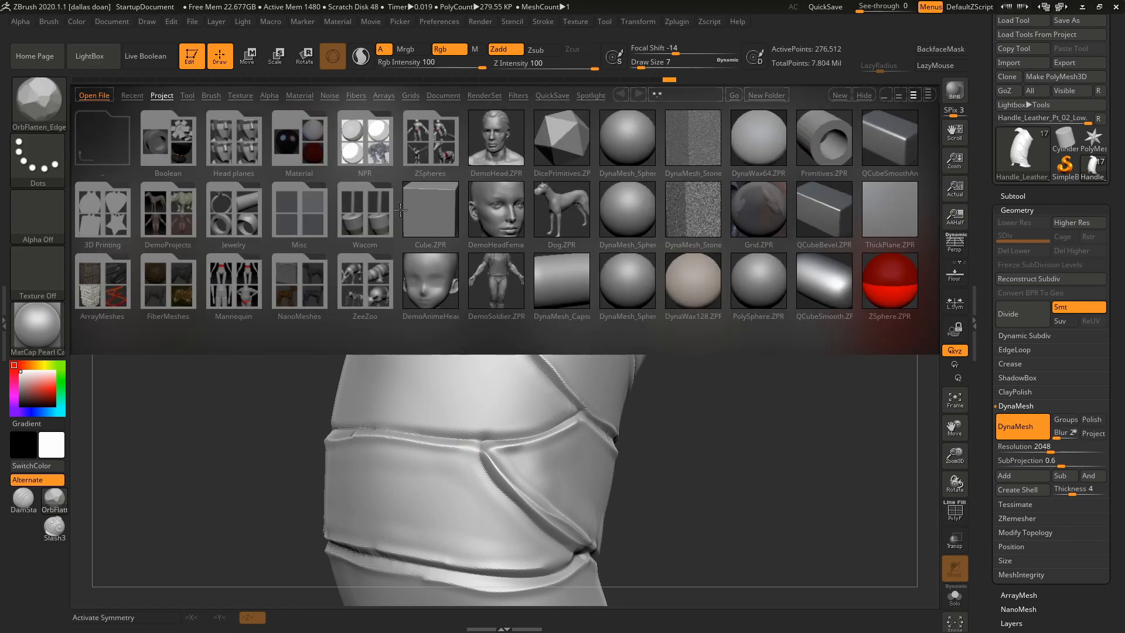
click(217, 97)
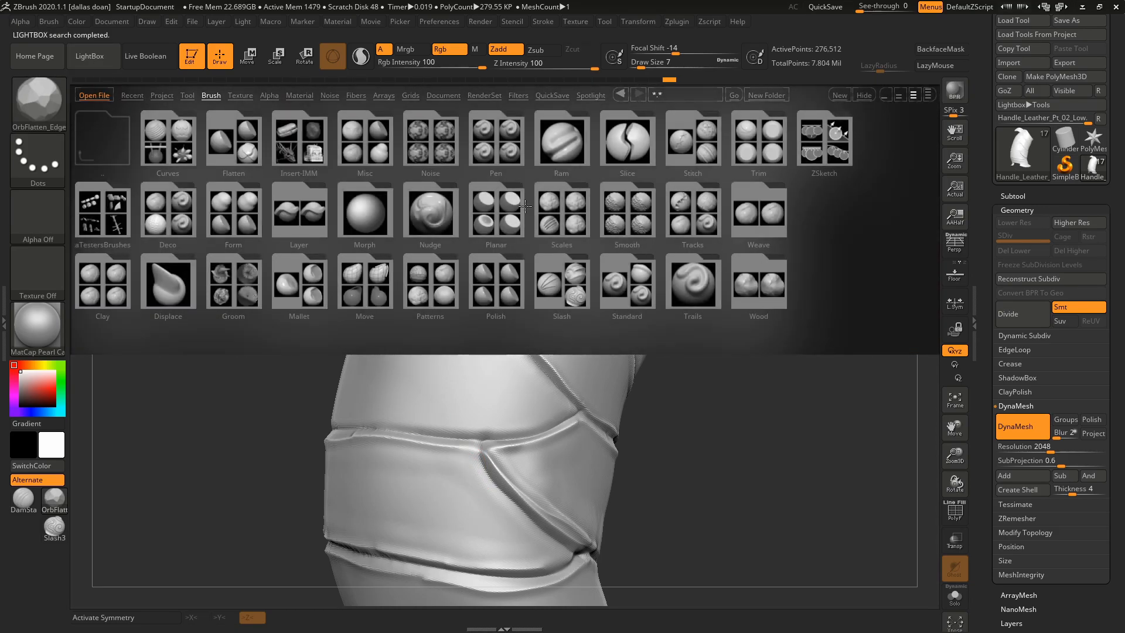
double_click(525, 206)
double_click(306, 287)
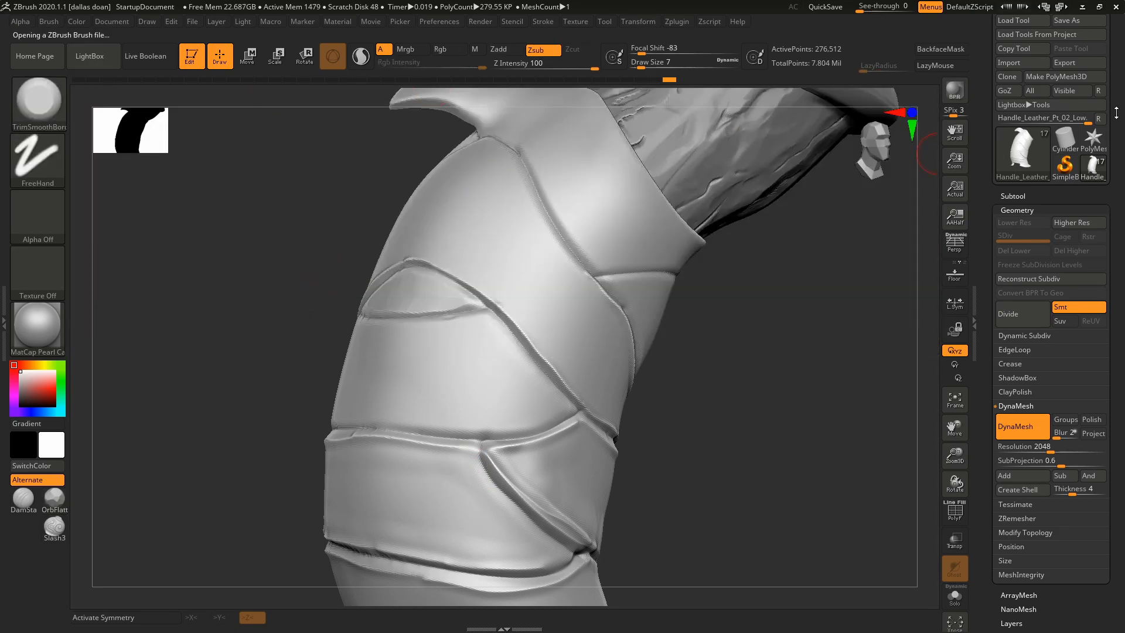
Step: Load the MalletFast brush from the brush library's Mallet folder
drag(1111, 113, 1112, 133)
click(49, 21)
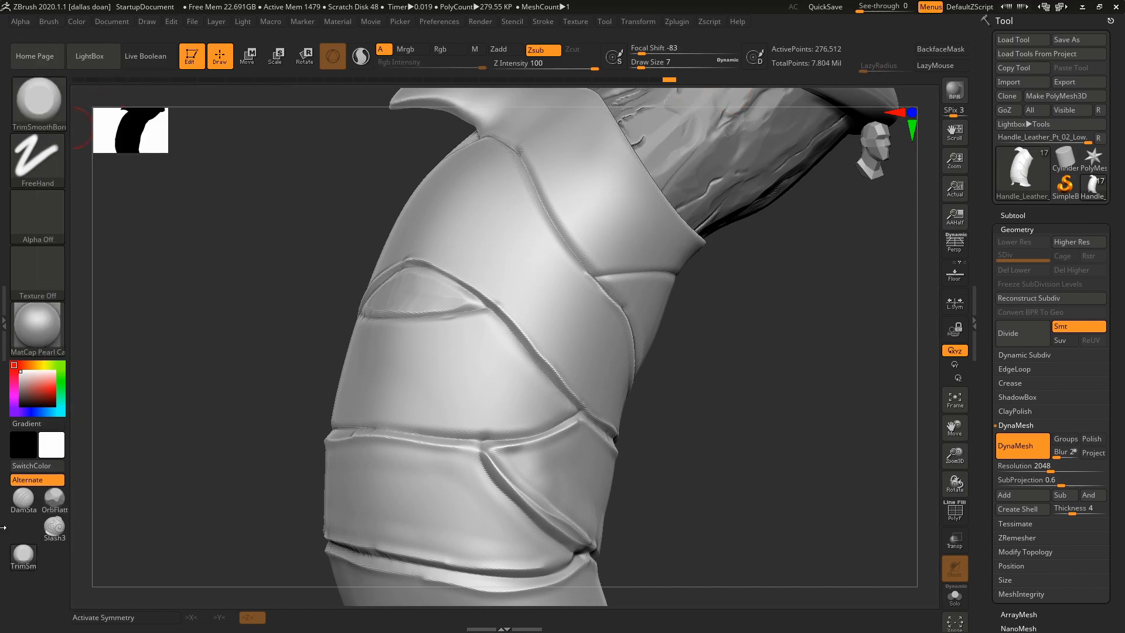
click(109, 65)
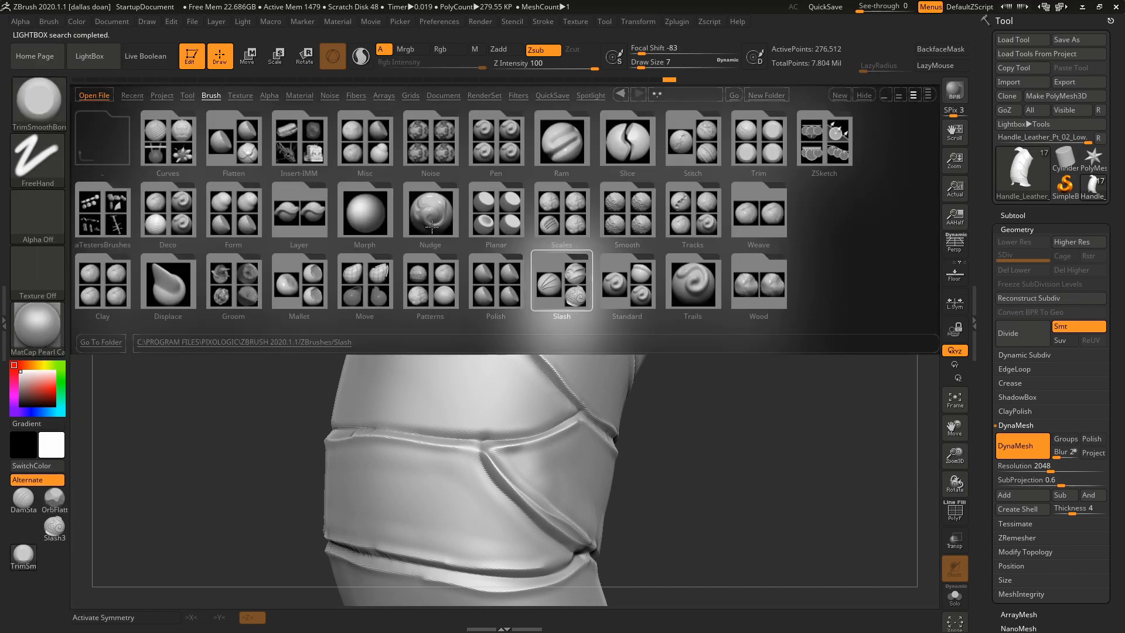
double_click(150, 160)
double_click(150, 160)
Step: Try the MalletFast and TrimSmoothBorder brushes on the strap surface and undo the trim strokes
drag(736, 328, 691, 381)
drag(375, 372, 402, 369)
right_drag(402, 369, 381, 367)
click(24, 555)
drag(413, 288, 398, 288)
drag(688, 374, 666, 391)
mouse_move(730, 376)
mouse_down()
mouse_move(745, 351)
mouse_move(729, 384)
mouse_up()
key(ctrl+z)
key(space)
drag(417, 294, 448, 316)
key(ctrl+z)
Step: Sharpen the diagonal seam beneath the top collar with the DamStandard brush at draw size 4
mouse_move(708, 392)
mouse_down()
mouse_move(656, 366)
mouse_move(653, 349)
mouse_move(680, 364)
mouse_move(722, 356)
mouse_move(643, 384)
mouse_move(615, 381)
mouse_move(690, 351)
mouse_up()
key(1)
drag(487, 379, 490, 381)
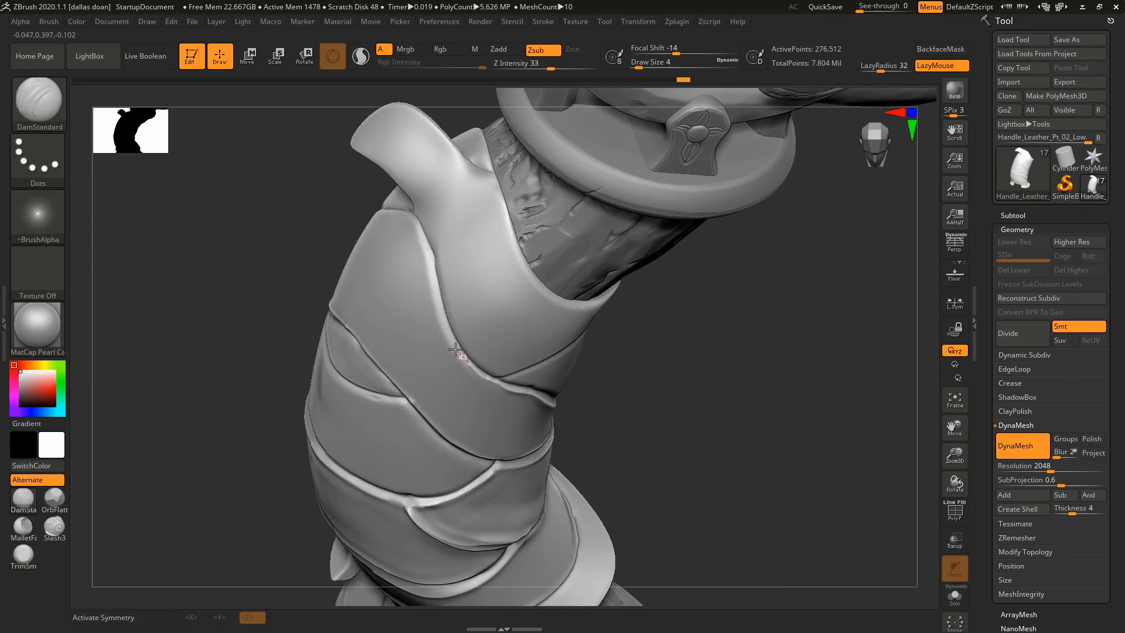
drag(439, 307, 438, 297)
drag(621, 375, 671, 388)
drag(452, 334, 455, 342)
drag(615, 375, 706, 388)
Step: Carry the collar's sharpened lower seam from beneath the curled flap around to the opposite side
drag(425, 265, 454, 274)
mouse_move(651, 374)
mouse_down()
mouse_move(726, 369)
mouse_move(597, 377)
mouse_up()
drag(301, 273, 321, 284)
drag(550, 347, 613, 308)
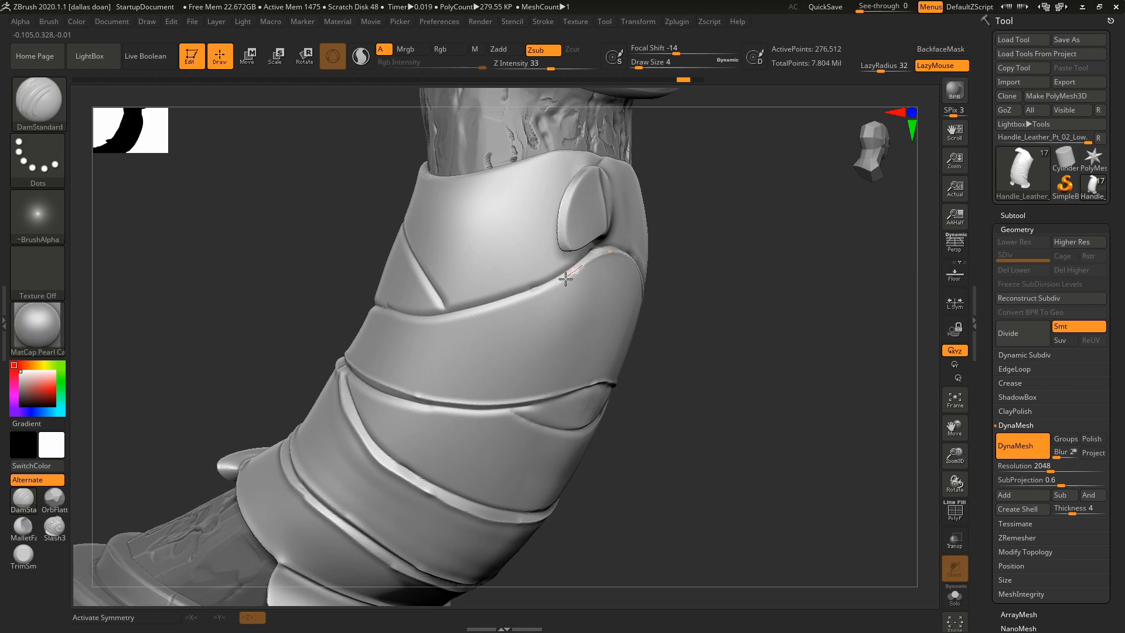
drag(454, 316, 430, 317)
right_drag(430, 318, 524, 342)
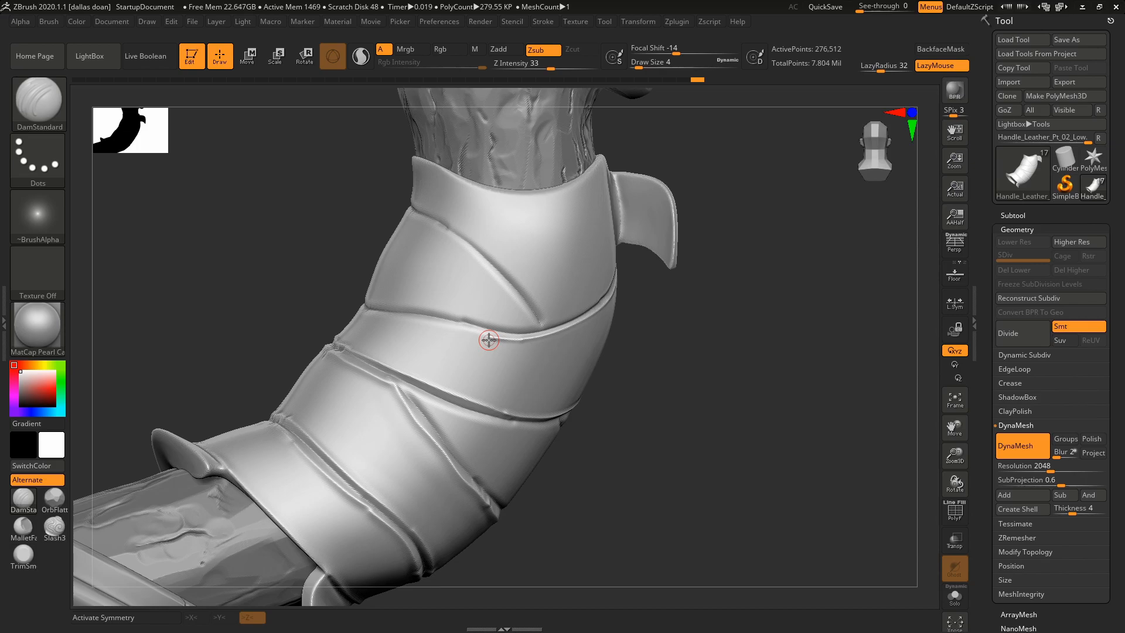
Step: Smooth and refine the collar's lower seam on the far side and beneath the curled flap
mouse_move(656, 331)
mouse_down()
mouse_move(715, 276)
mouse_move(718, 311)
mouse_up()
shift+drag(287, 248, 360, 266)
drag(473, 270, 495, 263)
drag(556, 270, 447, 266)
mouse_move(773, 258)
mouse_down()
mouse_move(623, 299)
mouse_move(682, 299)
mouse_move(678, 324)
mouse_move(731, 280)
mouse_move(673, 289)
mouse_move(753, 351)
mouse_move(622, 242)
mouse_up()
drag(633, 304, 375, 270)
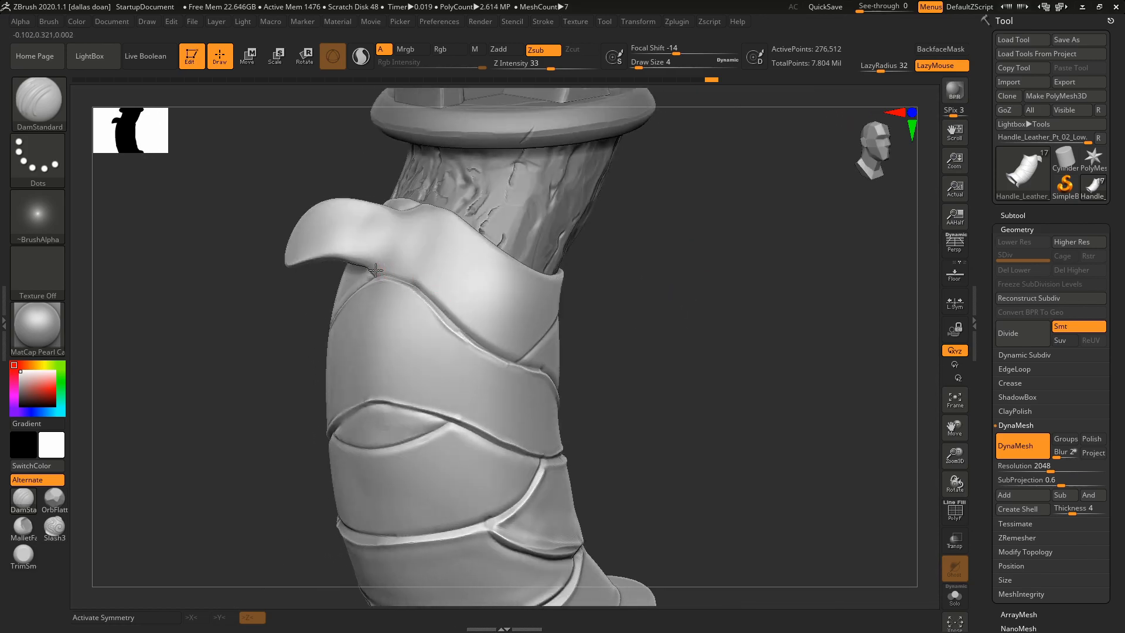
Step: Soften the collar's branch groove at its junction with the lower seam and touch up its upper end
drag(623, 328, 532, 333)
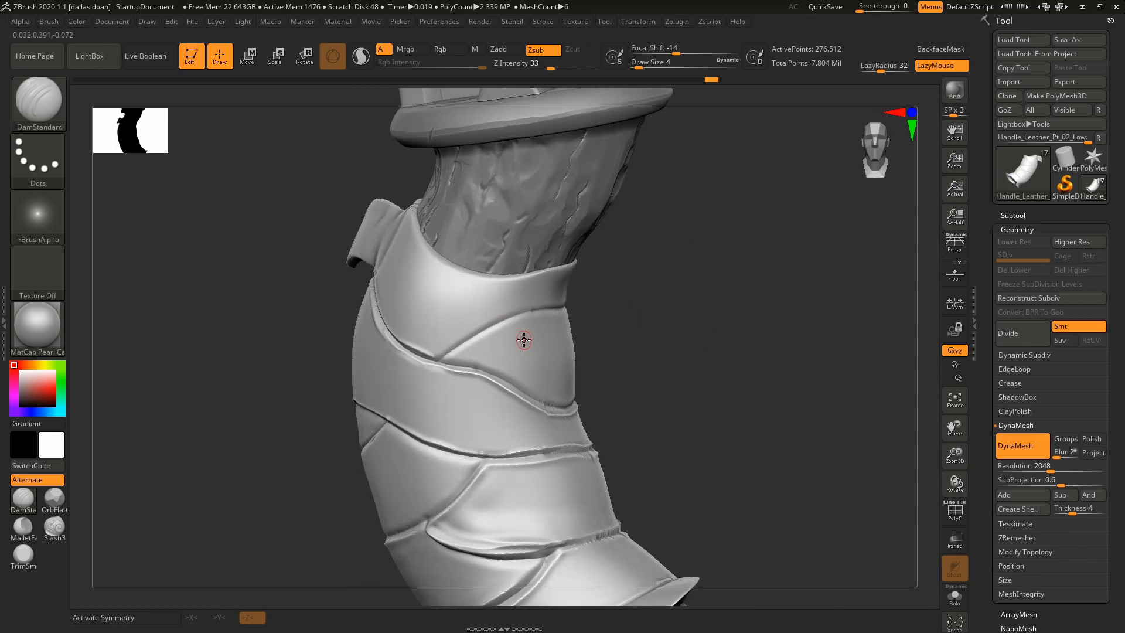
shift+drag(473, 354, 437, 357)
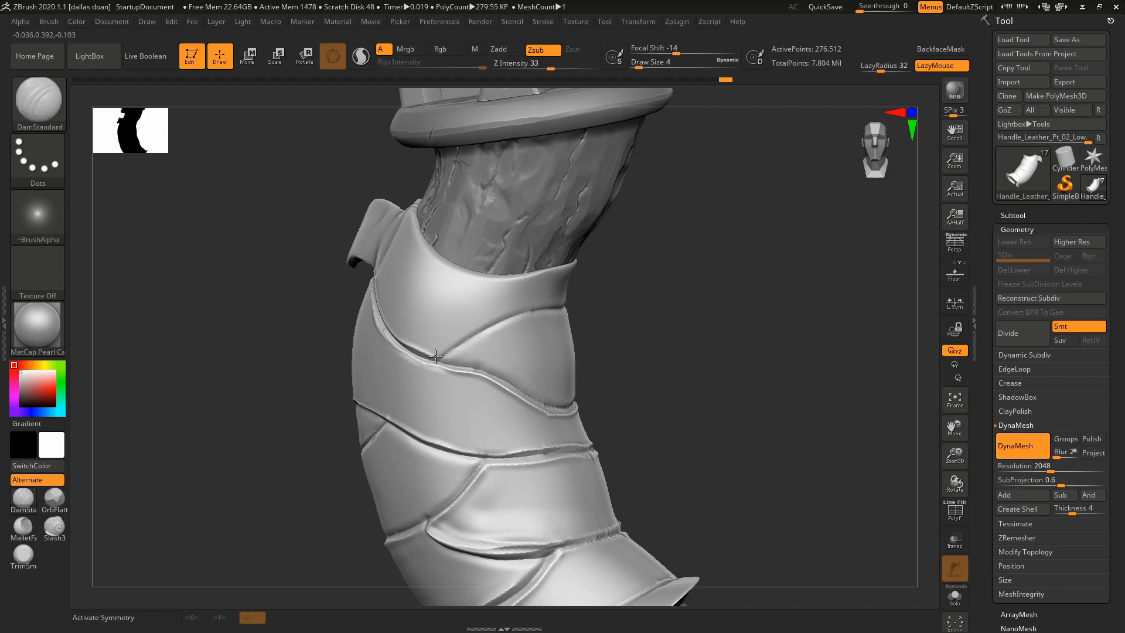
drag(551, 303, 566, 301)
mouse_move(636, 292)
mouse_down()
mouse_move(688, 276)
mouse_move(640, 301)
mouse_move(650, 324)
mouse_move(538, 320)
mouse_move(678, 304)
mouse_up()
drag(756, 304, 671, 313)
mouse_move(613, 346)
alt+mouse_down()
mouse_move(475, 357)
mouse_move(597, 351)
alt+mouse_up()
Step: Smooth down the branch groove and the surrounding collar surface at draw size 12
key(bracketright)
key(bracketright)
mouse_move(855, 374)
mouse_down()
mouse_move(802, 397)
mouse_move(777, 384)
mouse_move(717, 387)
mouse_move(756, 391)
mouse_move(749, 384)
mouse_up()
alt+drag(749, 383, 778, 389)
key(space)
drag(574, 358, 568, 358)
shift+drag(552, 379, 494, 357)
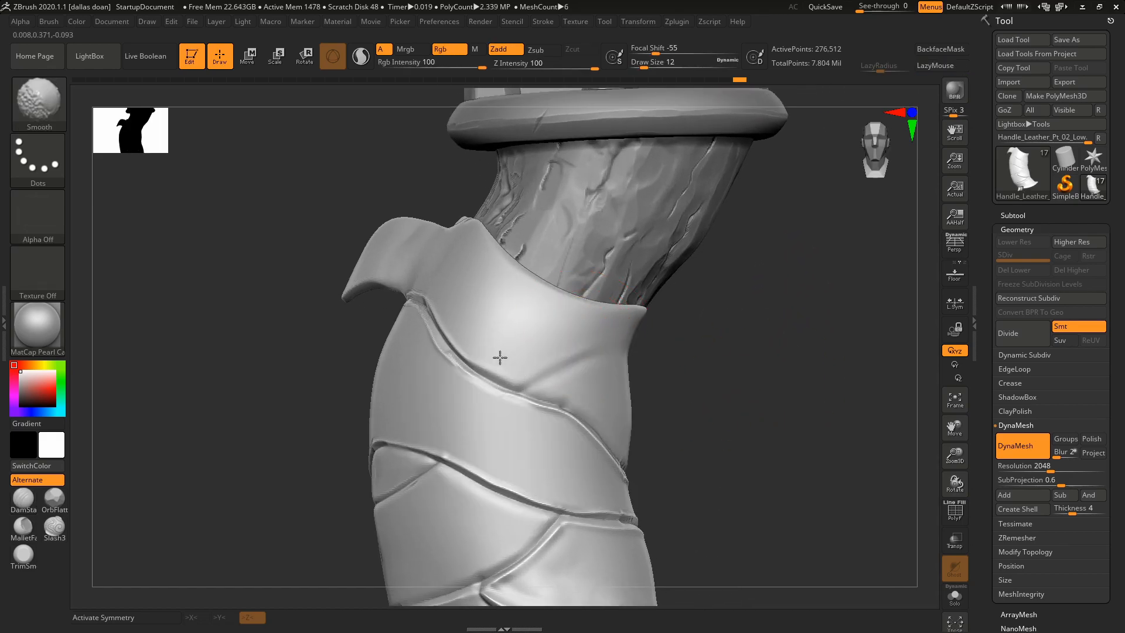
drag(703, 369, 739, 374)
shift+drag(510, 317, 510, 343)
mouse_move(659, 326)
mouse_down()
mouse_move(698, 329)
mouse_move(745, 354)
mouse_move(763, 344)
mouse_up()
Step: Recut the start of the collar's branch groove at the lower seam with DamStandard at draw size 5
key(space)
drag(556, 383, 542, 386)
key(space)
drag(678, 319, 529, 390)
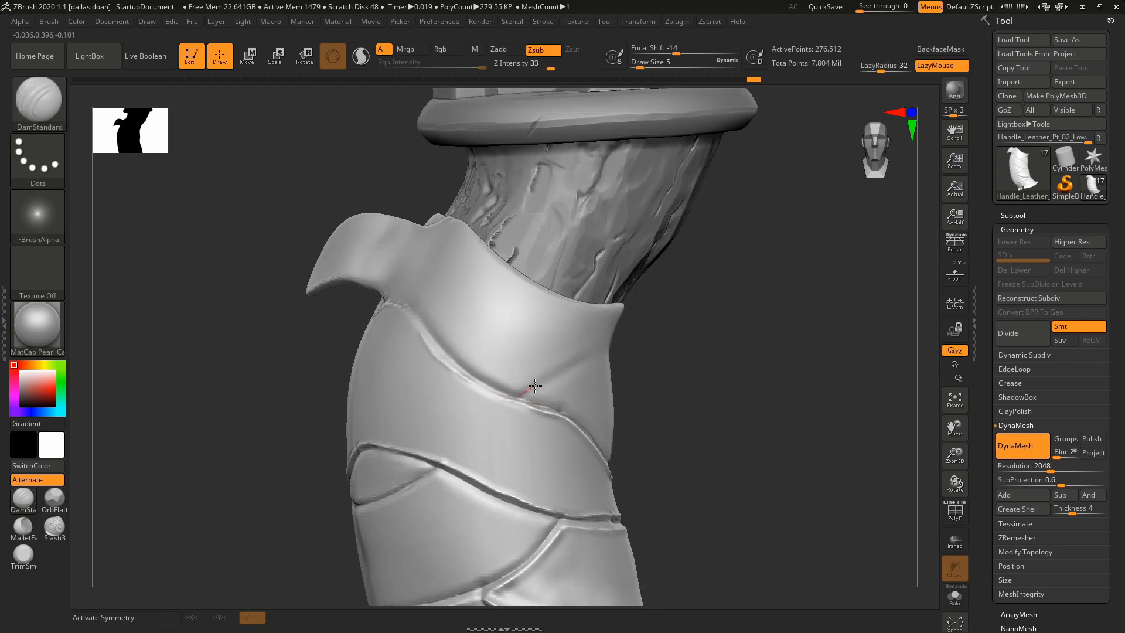
shift+drag(614, 317, 500, 298)
Step: Define the recut branch groove below the collar rim and sharpen its junction with the lower seam
drag(428, 332, 434, 321)
mouse_move(798, 321)
mouse_down()
mouse_move(628, 364)
mouse_move(511, 269)
mouse_move(422, 353)
mouse_up()
drag(557, 329, 388, 334)
drag(381, 333, 515, 320)
drag(697, 307, 636, 324)
mouse_move(779, 316)
mouse_down()
mouse_move(701, 336)
mouse_move(662, 313)
mouse_up()
drag(395, 362, 417, 348)
Step: Sharpen the collar's lower seam from beneath the curled flap down to the branch junction
mouse_move(521, 258)
mouse_down()
mouse_move(567, 256)
mouse_move(481, 286)
mouse_up()
drag(251, 245, 268, 250)
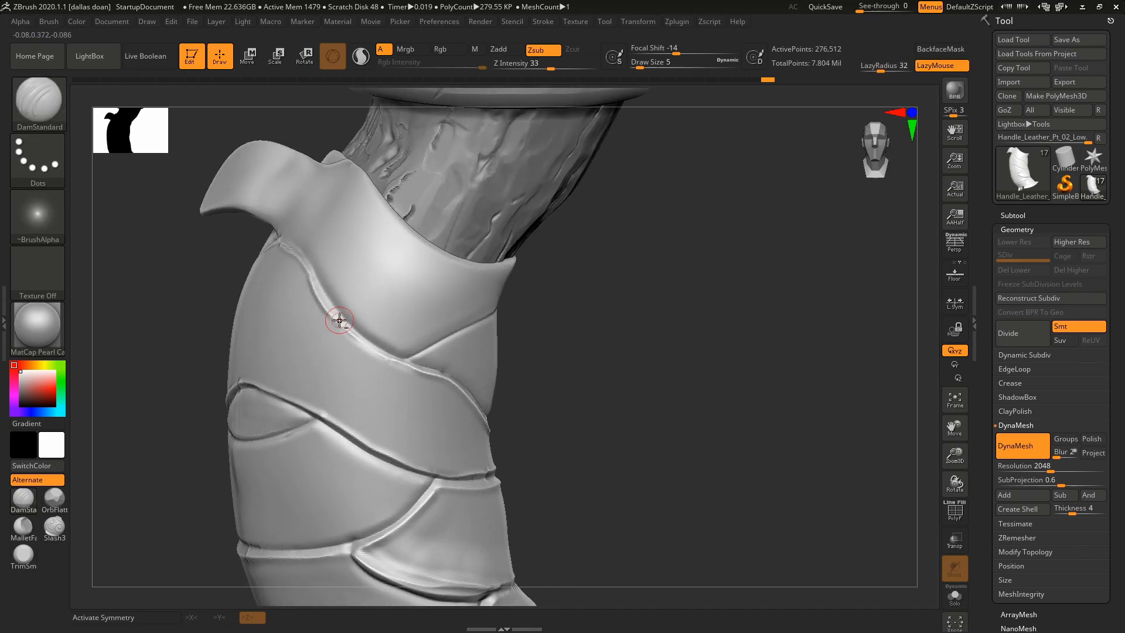
mouse_move(336, 321)
mouse_down()
mouse_move(319, 276)
mouse_move(332, 320)
mouse_up()
drag(405, 366, 414, 370)
Step: Cut the branch groove crisply around the inner side of the handle up to the collar's rim
mouse_move(577, 298)
mouse_down()
mouse_move(640, 311)
mouse_move(586, 317)
mouse_up()
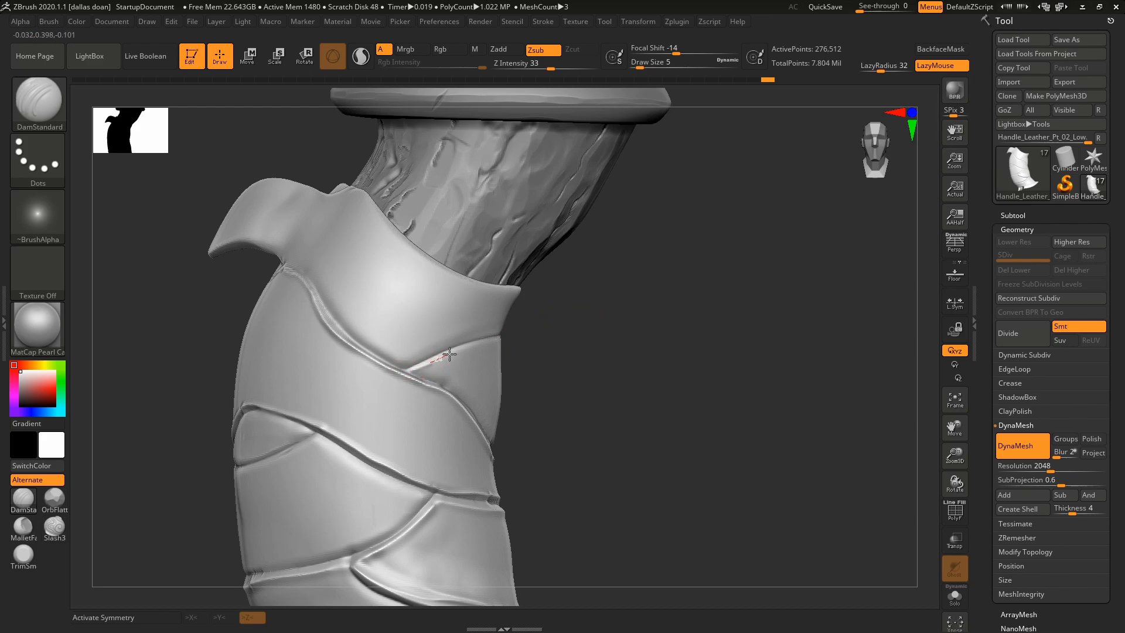
drag(530, 335, 488, 340)
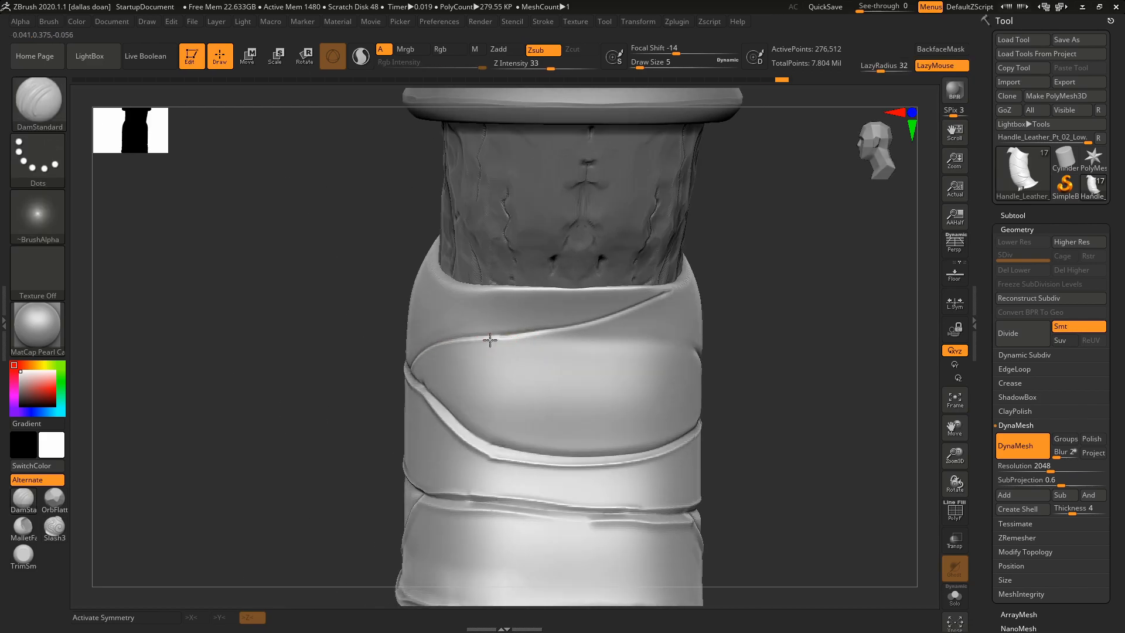
drag(820, 287, 762, 296)
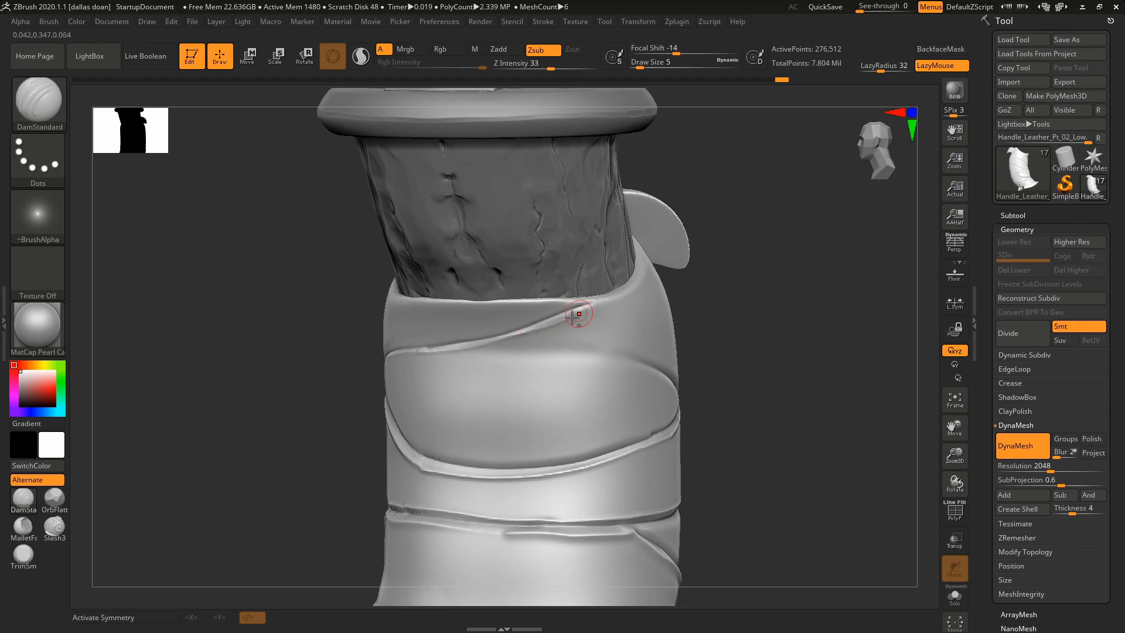
drag(586, 309, 597, 302)
mouse_move(712, 304)
mouse_down()
mouse_move(793, 311)
mouse_move(769, 299)
mouse_up()
Step: Smooth the leftover band across the collar below its rim at draw size 12
key(space)
drag(653, 345, 663, 345)
key(shift)
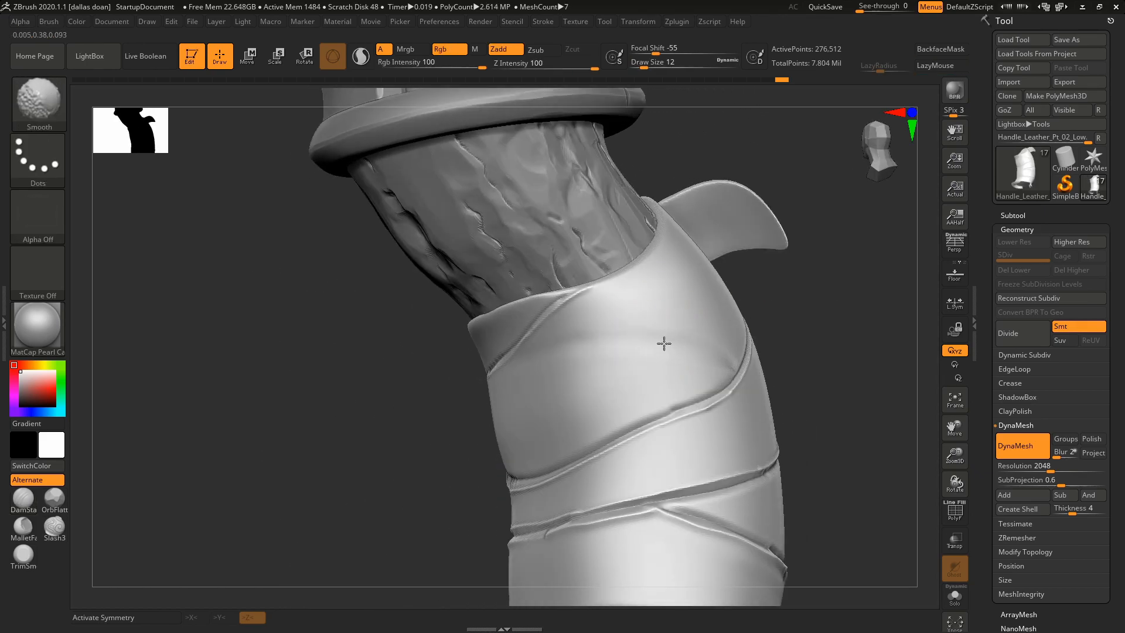
key(space)
drag(577, 351, 570, 354)
Step: Soften the collar surface further and refine its lower seam with DamStandard at draw size 7
alt+drag(779, 351, 767, 331)
drag(767, 331, 717, 328)
drag(623, 344, 659, 347)
shift+drag(666, 352, 674, 348)
alt+drag(786, 301, 791, 328)
alt+drag(812, 273, 808, 310)
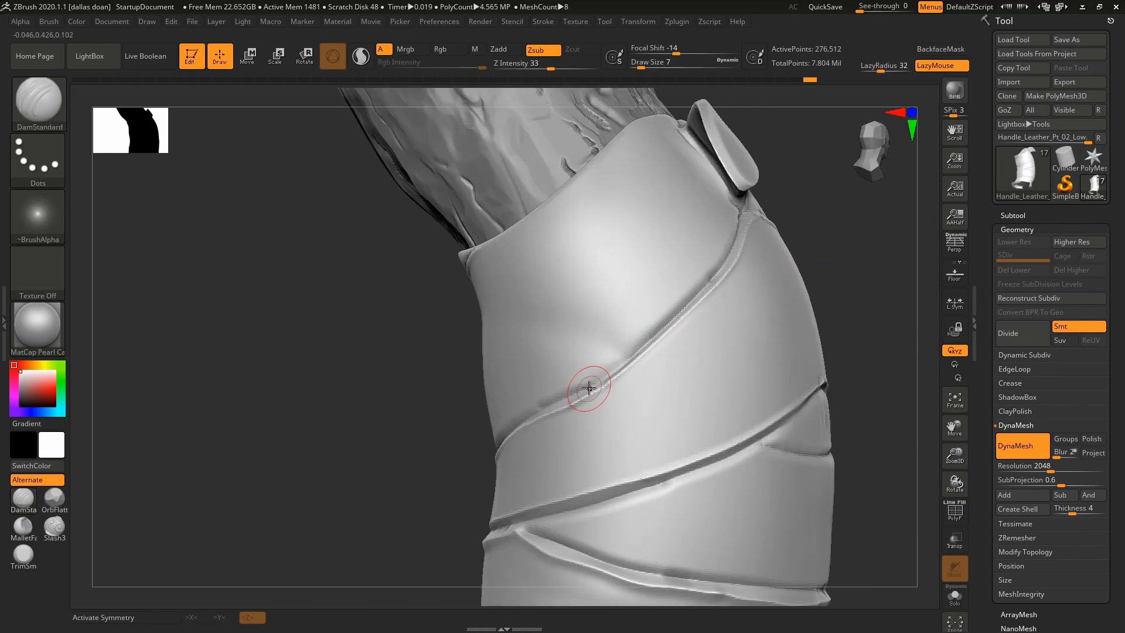
Step: Smooth and deepen the lower edge of the pointed side flap down to the bottom strap junction
alt+drag(813, 268, 806, 228)
drag(791, 257, 773, 364)
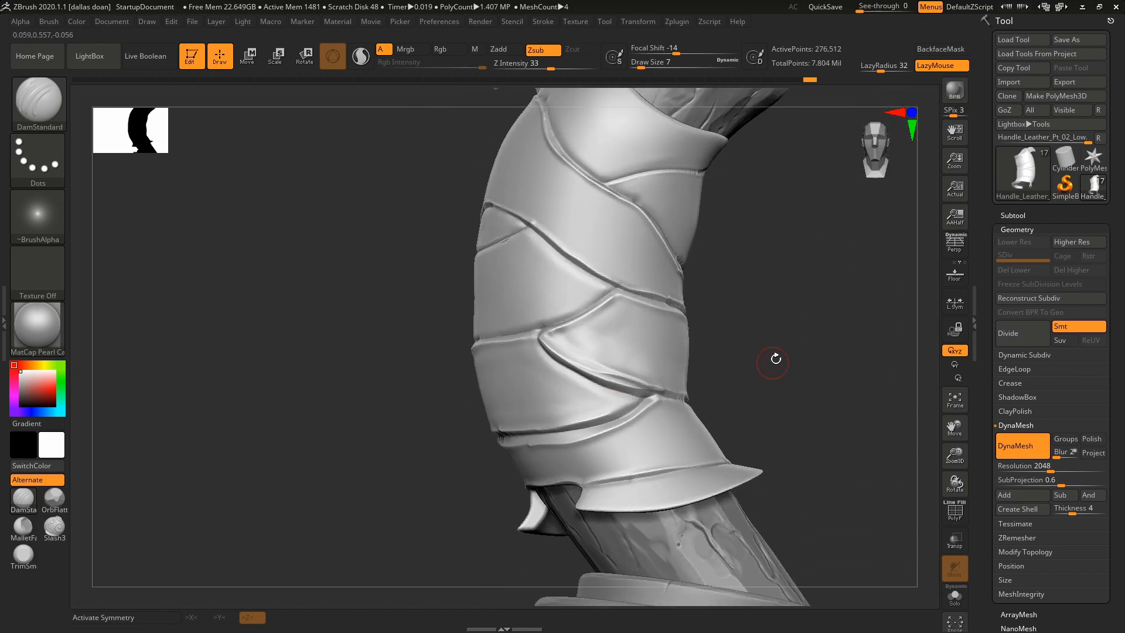
drag(670, 376, 685, 367)
drag(758, 339, 748, 375)
shift+drag(625, 394, 634, 397)
alt+drag(776, 368, 789, 321)
mouse_move(551, 353)
shift+mouse_down()
mouse_move(635, 356)
mouse_move(665, 370)
shift+mouse_up()
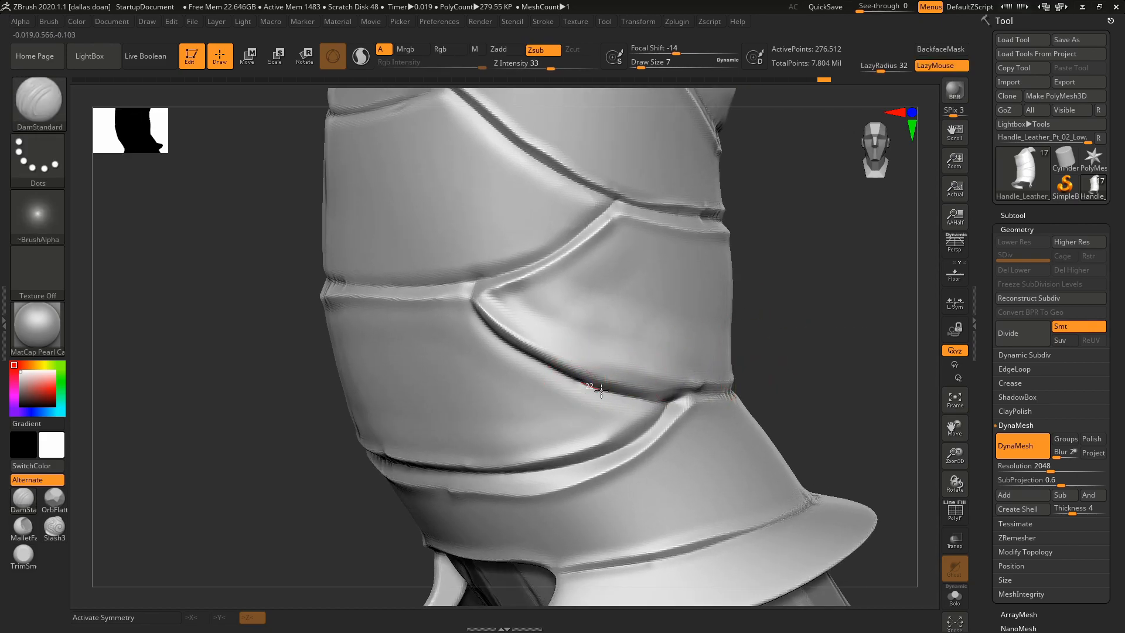
Step: Sharpen the lower groove of the lens-shaped patch on the outer curve
mouse_move(775, 319)
alt+mouse_down()
mouse_move(760, 344)
mouse_move(731, 345)
mouse_move(756, 346)
mouse_move(428, 292)
alt+mouse_up()
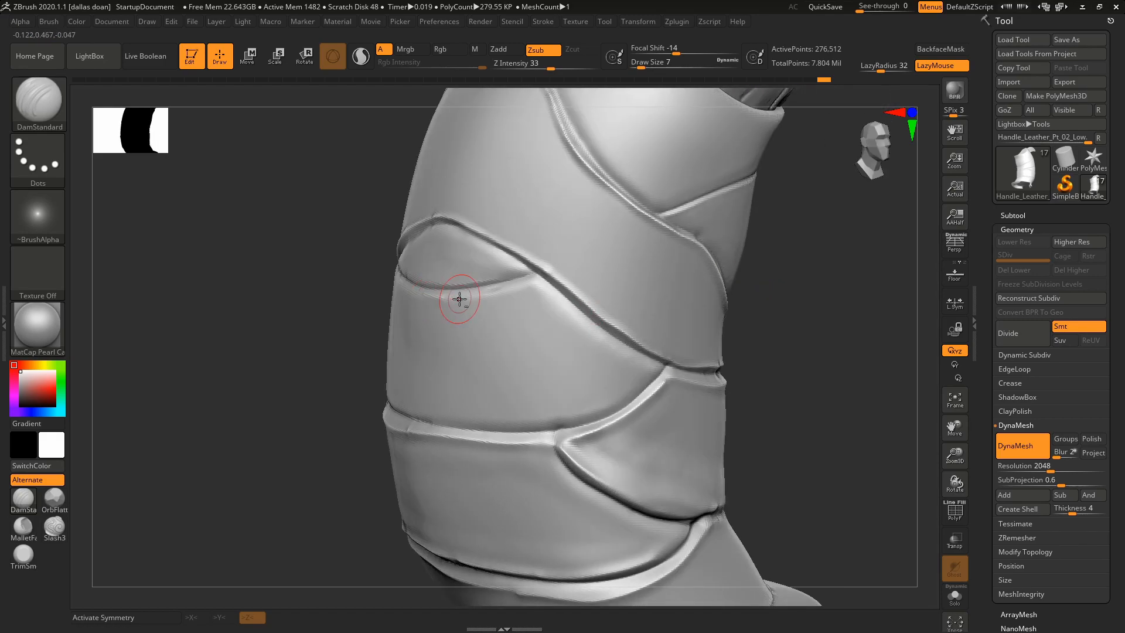
drag(501, 289, 532, 282)
drag(785, 302, 623, 296)
drag(352, 272, 410, 294)
Step: Define the strap edge beneath the crossing groove and touch up the lower strap grooves on the opposite side
drag(762, 320, 650, 308)
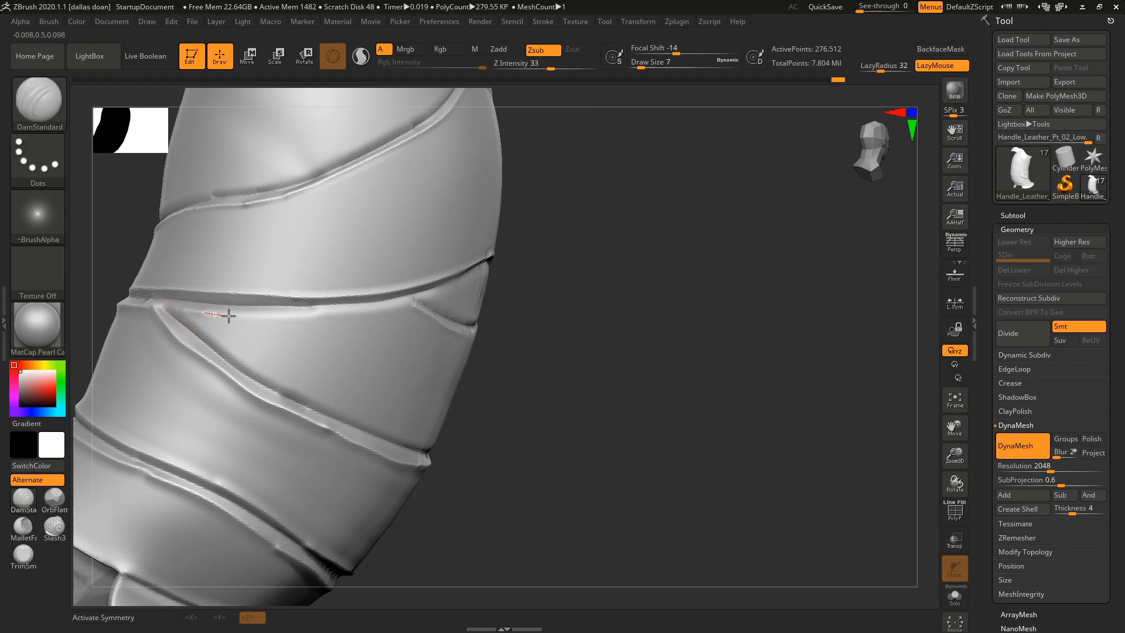
alt+drag(715, 292, 582, 344)
drag(509, 346, 363, 322)
mouse_move(700, 349)
alt+mouse_down()
mouse_move(748, 404)
mouse_move(725, 392)
mouse_move(720, 367)
mouse_move(730, 378)
mouse_move(673, 371)
mouse_move(690, 339)
mouse_move(710, 366)
alt+mouse_up()
mouse_move(656, 244)
mouse_down()
mouse_move(510, 248)
mouse_move(577, 250)
mouse_up()
mouse_move(693, 281)
alt+mouse_down()
mouse_move(710, 334)
mouse_move(703, 293)
alt+mouse_up()
drag(346, 459, 384, 478)
Step: Inspect the wrapped handle from several angles and undo a trial stroke on it
drag(634, 404, 487, 278)
drag(639, 300, 645, 273)
drag(567, 241, 369, 276)
drag(551, 277, 510, 349)
alt+drag(626, 246, 627, 373)
drag(385, 267, 378, 251)
key(ctrl+z)
Step: Cut a short crease into the collar below its rim with the Slash3 brush, and set LazyRadius to 32
alt+drag(588, 185, 677, 239)
key(3)
drag(516, 252, 534, 293)
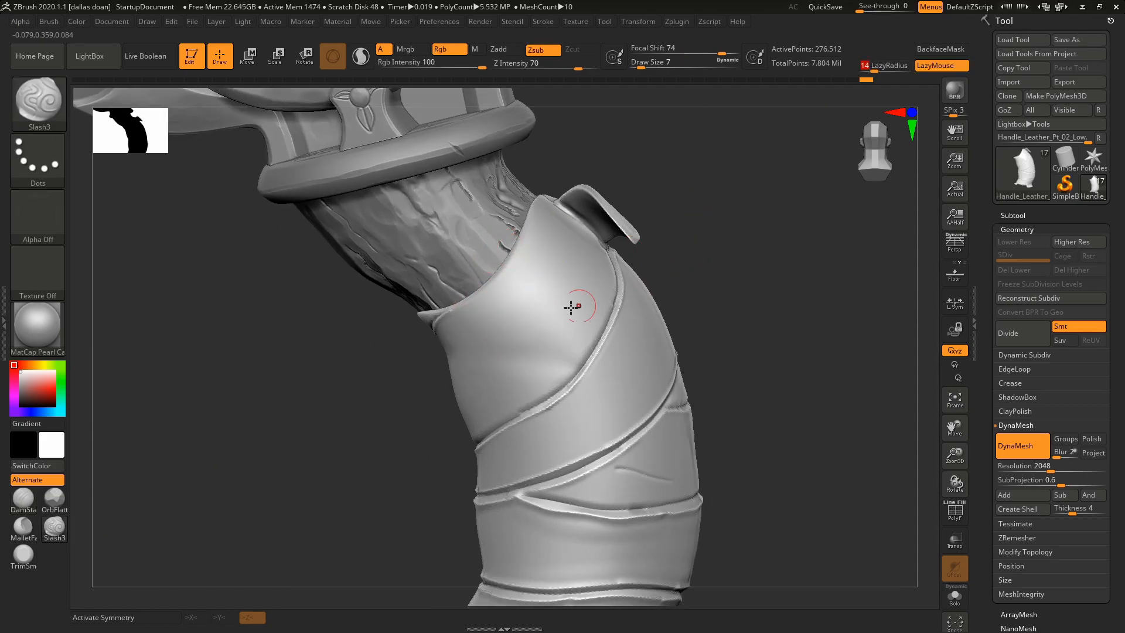
right_drag(613, 287, 635, 257)
drag(874, 71, 880, 71)
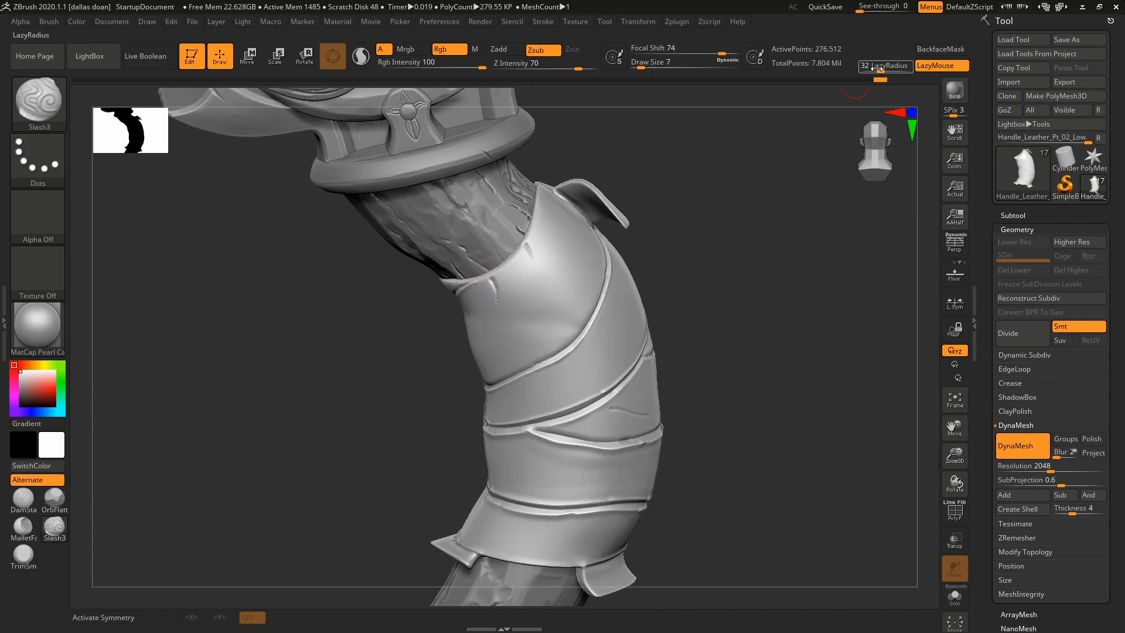
Step: Check the stroke's Lazy Mouse settings and reduce the Slash3 brush's LazyRadius to 7
click(557, 22)
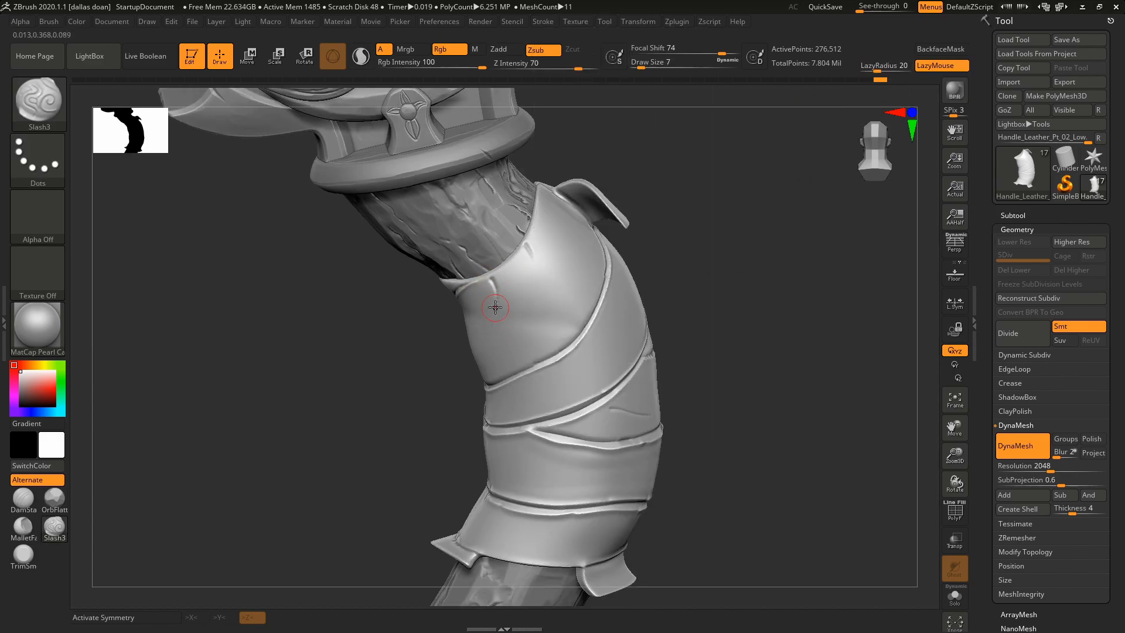
click(543, 21)
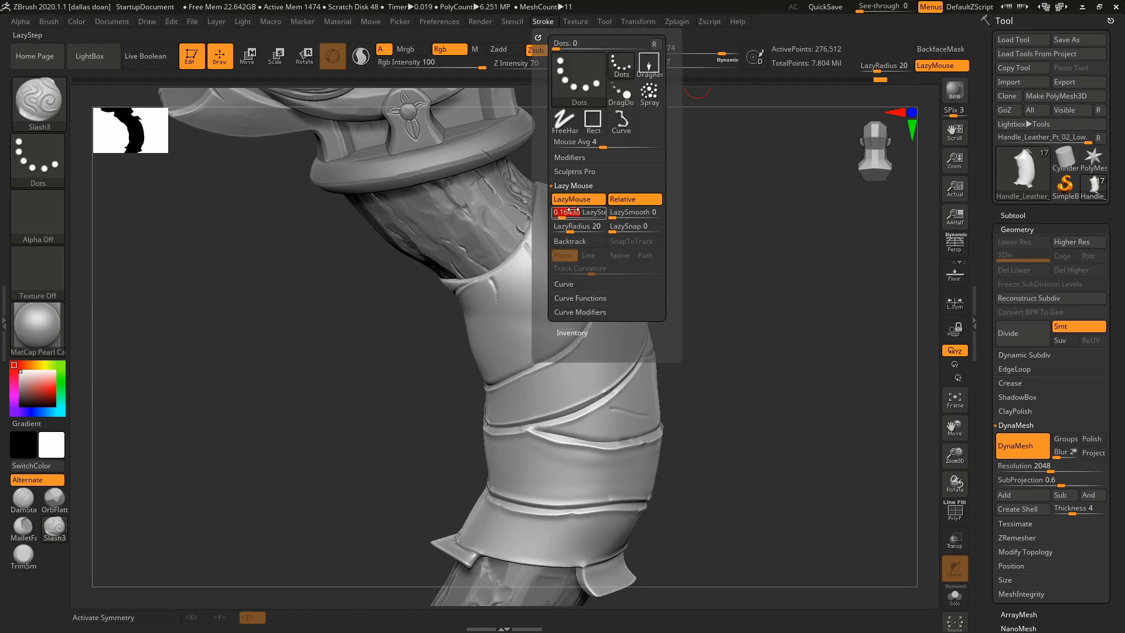
click(543, 21)
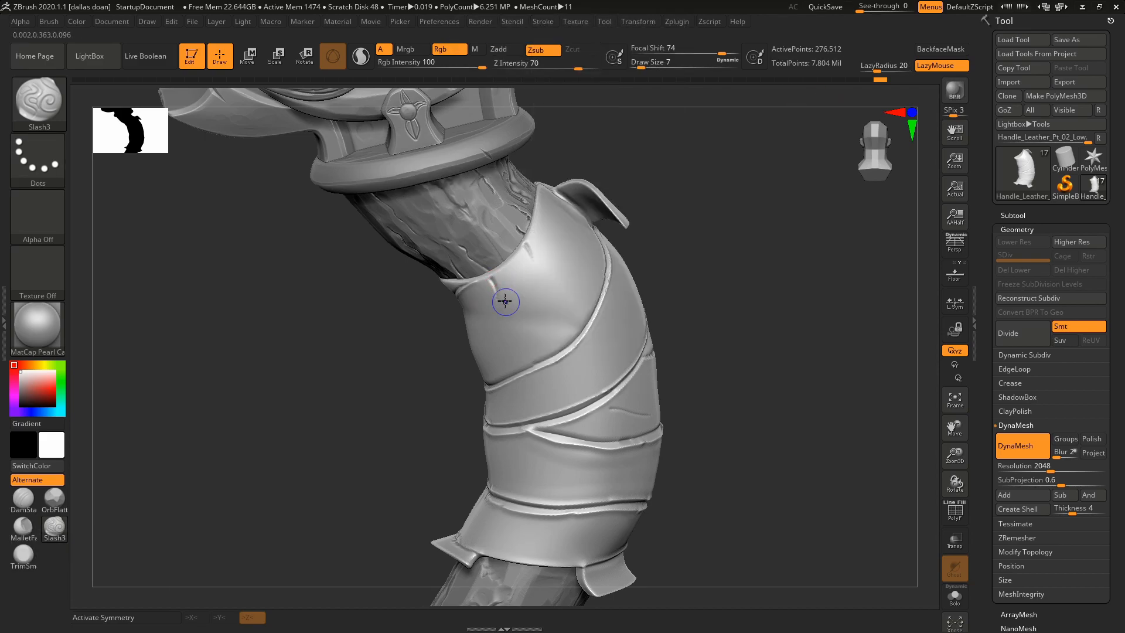
drag(873, 66, 870, 66)
mouse_move(709, 311)
alt+mouse_down()
mouse_move(695, 274)
mouse_move(718, 279)
mouse_move(727, 322)
alt+mouse_up()
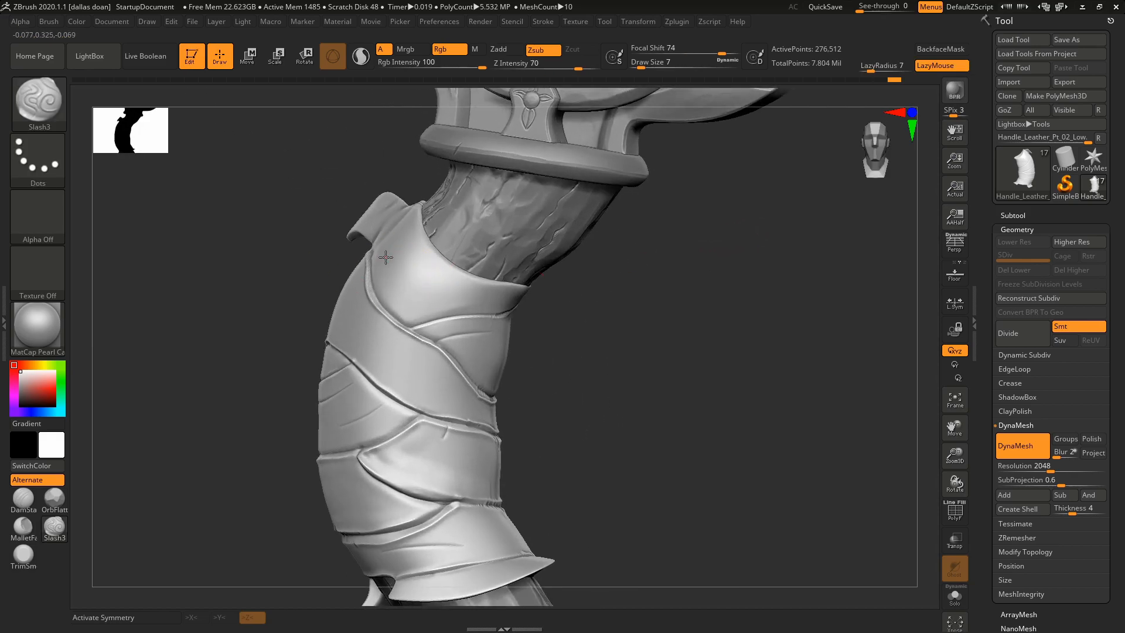
Step: Cut short Slash3 creases into the wrap's collar beside the curled flap and undo the misplaced stroke
drag(384, 252, 409, 285)
alt+drag(621, 252, 624, 286)
drag(624, 285, 616, 284)
drag(410, 287, 410, 301)
key(ctrl+z)
mouse_move(651, 294)
mouse_down()
mouse_move(724, 291)
mouse_move(647, 315)
mouse_up()
drag(453, 268, 463, 256)
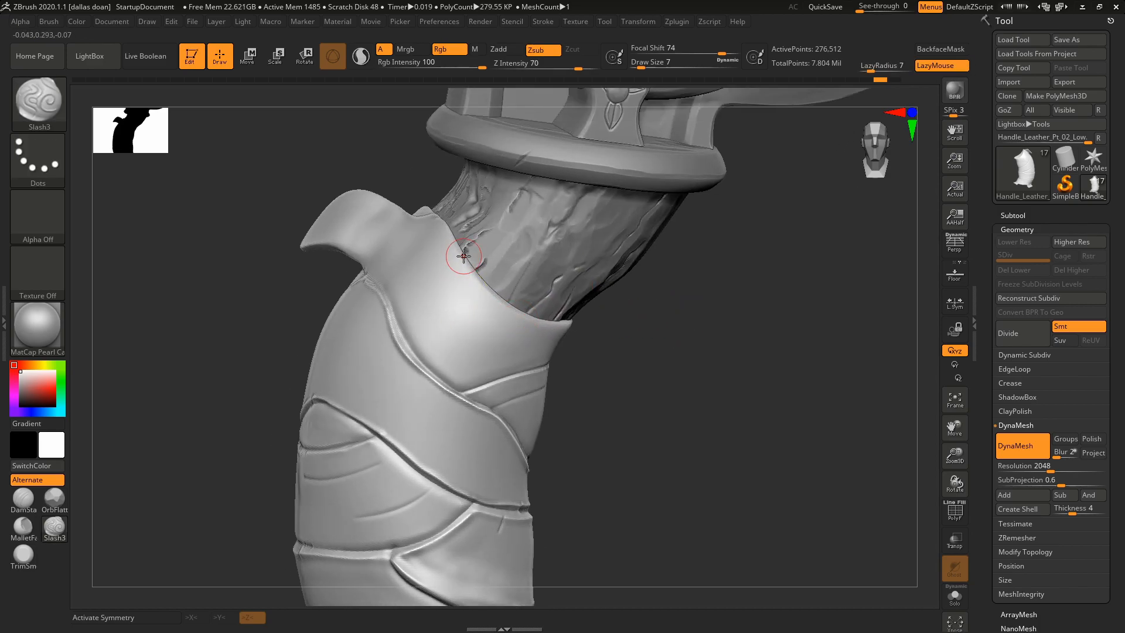
Step: Add a notch crease at the collar's inner rim and a short crease on the diagonal strap below it
drag(683, 304, 649, 308)
drag(514, 332, 511, 336)
drag(631, 286, 678, 320)
drag(427, 278, 427, 285)
key(ctrl+z)
drag(623, 346, 666, 301)
drag(435, 304, 452, 321)
mouse_move(692, 321)
mouse_down()
mouse_move(651, 323)
mouse_move(703, 328)
mouse_move(694, 369)
mouse_up()
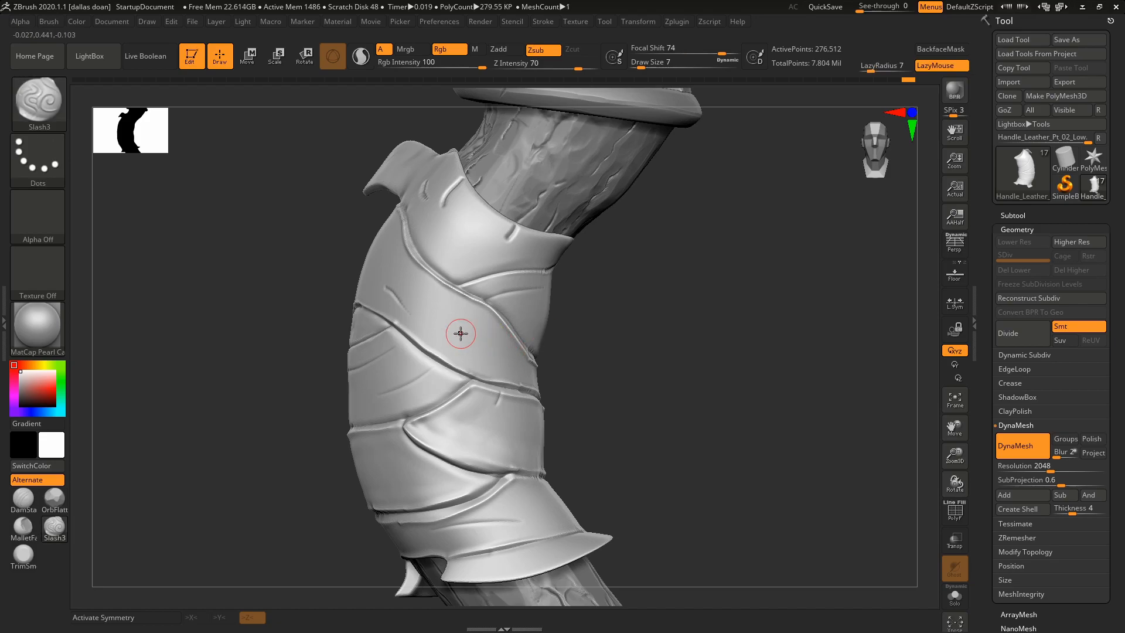
Step: Set the Slash3 brush's LazyRadius to 15 and Z Intensity to 39, undoing the trial creases on the diagonal strap
click(875, 69)
drag(446, 327, 476, 342)
key(ctrl+z)
click(544, 67)
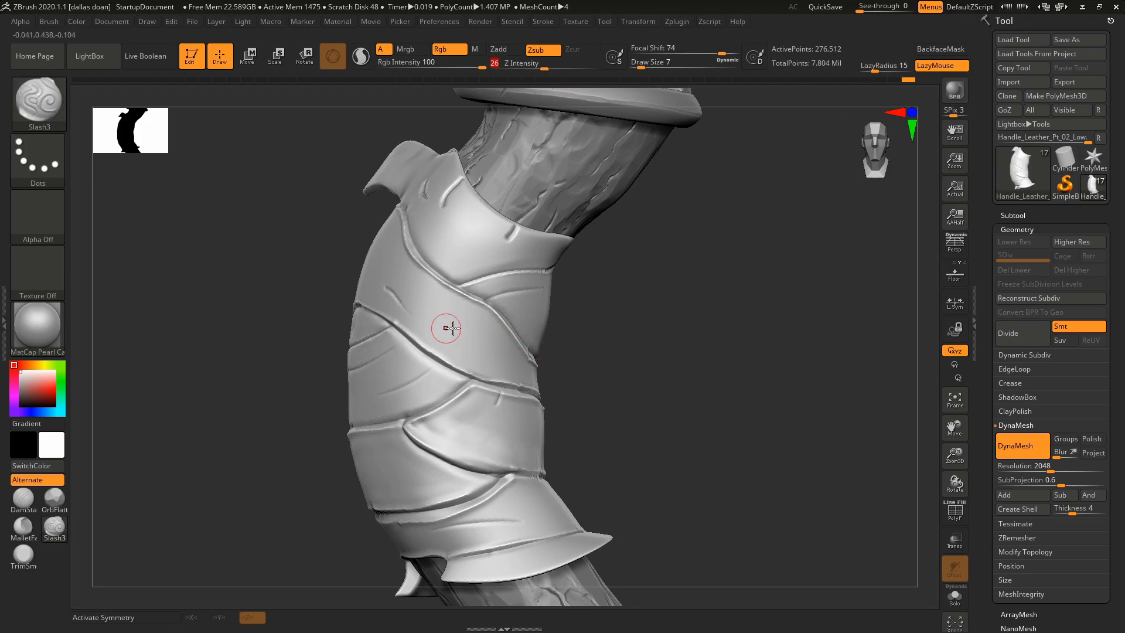
click(555, 67)
key(ctrl+z)
key(ctrl+z)
alt+drag(662, 381, 656, 328)
Step: Carve short creases near the inner end of the diagonal strap with the DamStandard brush
key(b)
key(d)
key(s)
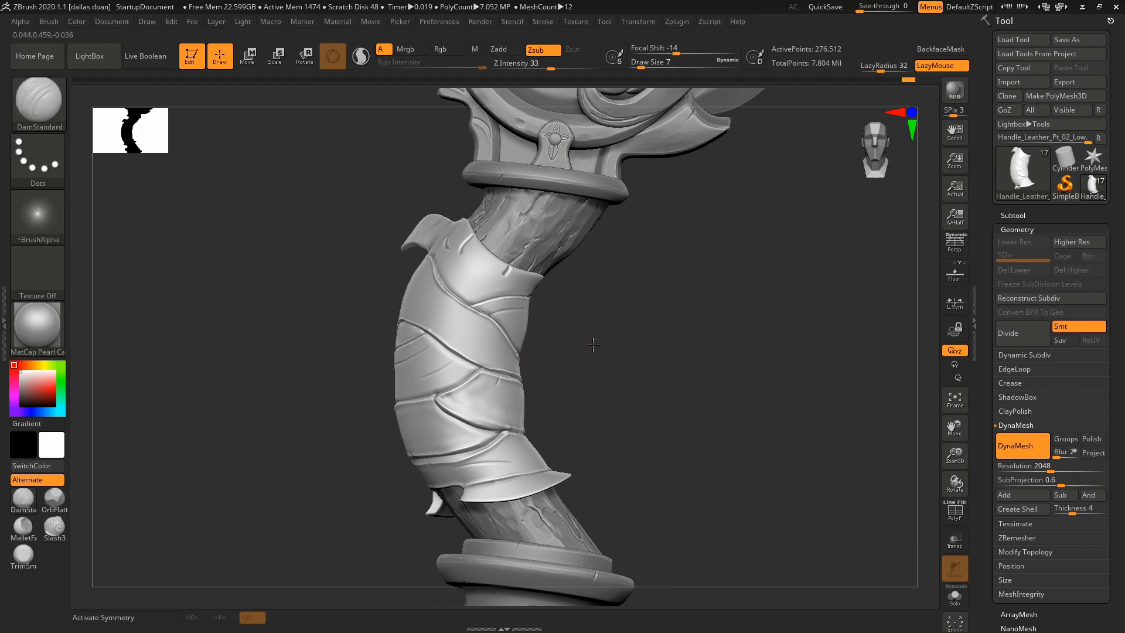
alt+drag(593, 344, 592, 380)
drag(474, 342, 524, 366)
mouse_move(634, 383)
alt+mouse_down()
mouse_move(633, 346)
mouse_move(663, 318)
alt+mouse_up()
Step: Cut small Slash3 creases into the lowest strap with LazyRadius 1 and undo the last stroke
click(55, 526)
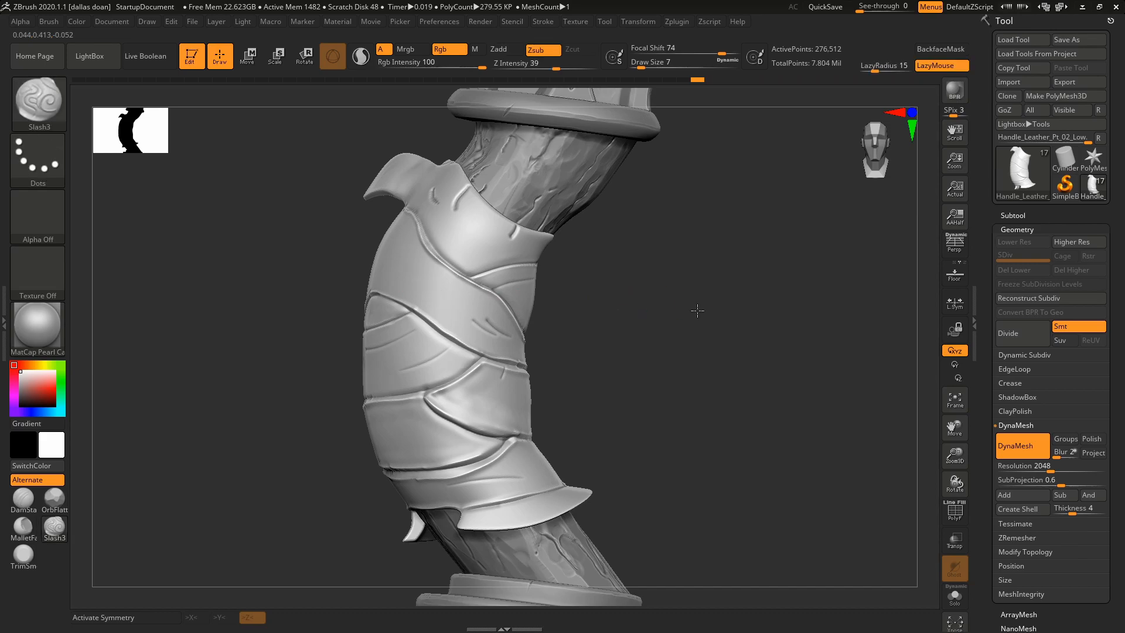
drag(700, 317, 494, 449)
drag(618, 413, 528, 435)
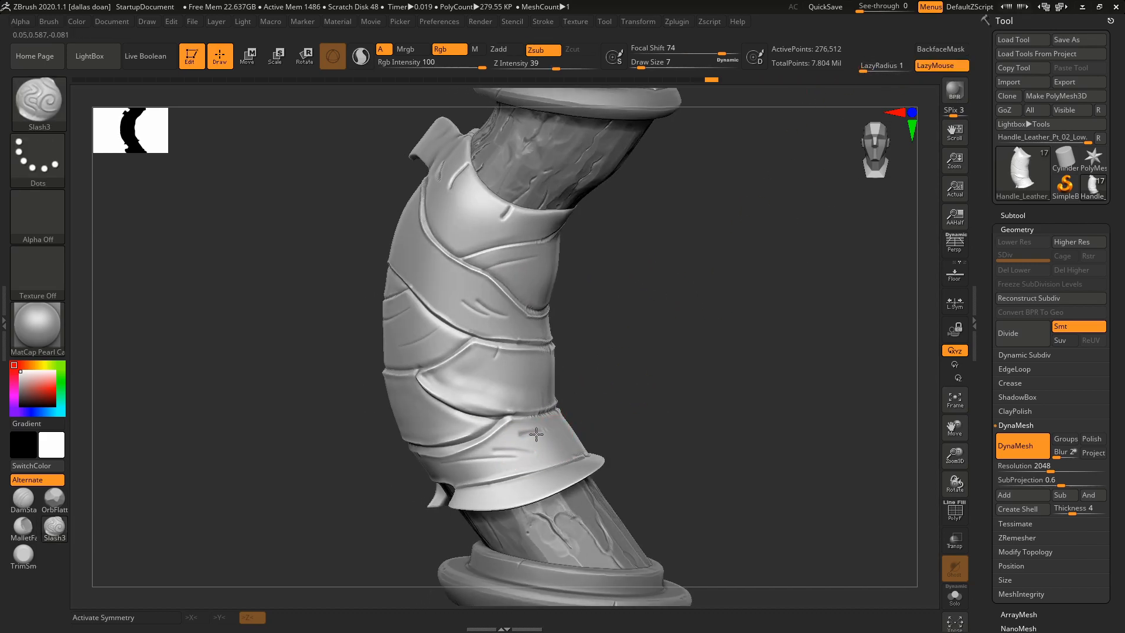
drag(533, 434, 589, 429)
key(ctrl+z)
Step: Turn off LazyMouse and try a short crease near the outer end of the upper diagonal strap
ctrl+right_drag(601, 410, 597, 457)
ctrl+right_drag(659, 377, 657, 352)
drag(658, 351, 630, 370)
alt+drag(661, 305, 721, 337)
ctrl+right_drag(720, 337, 711, 319)
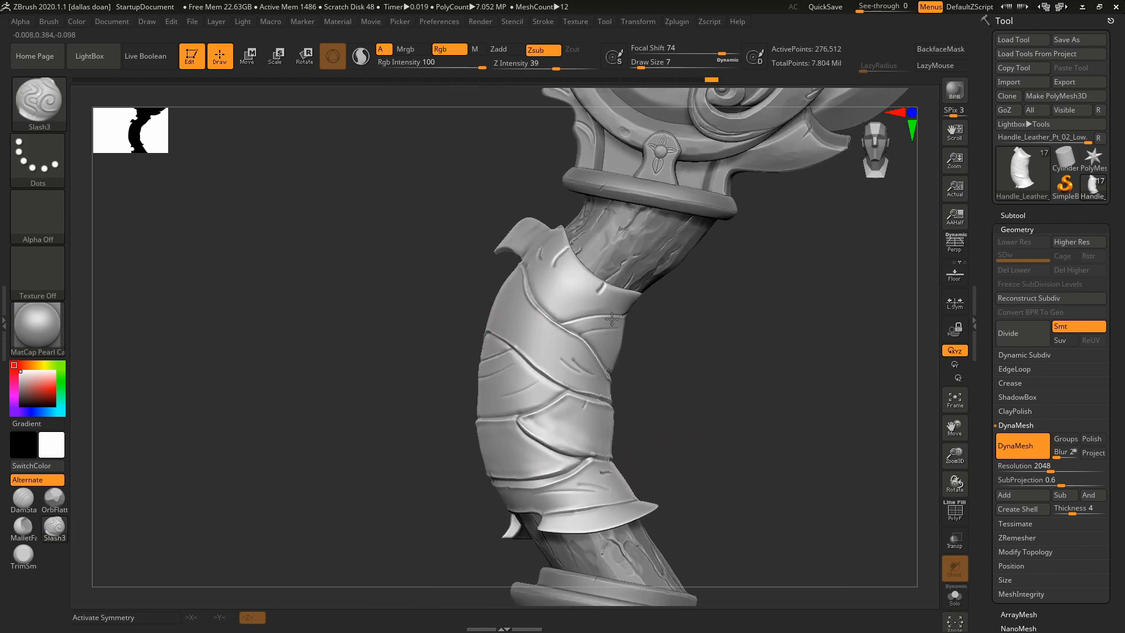
drag(506, 317, 520, 327)
key(ctrl+z)
Step: Set the Slash3 brush's Z Intensity to 21 and cut shallow creases across the straps on the outer curve
mouse_move(724, 337)
mouse_down()
mouse_move(736, 339)
mouse_move(715, 311)
mouse_up()
mouse_move(714, 308)
ctrl+right_down()
mouse_move(688, 246)
mouse_move(674, 300)
ctrl+right_up()
drag(694, 393, 692, 362)
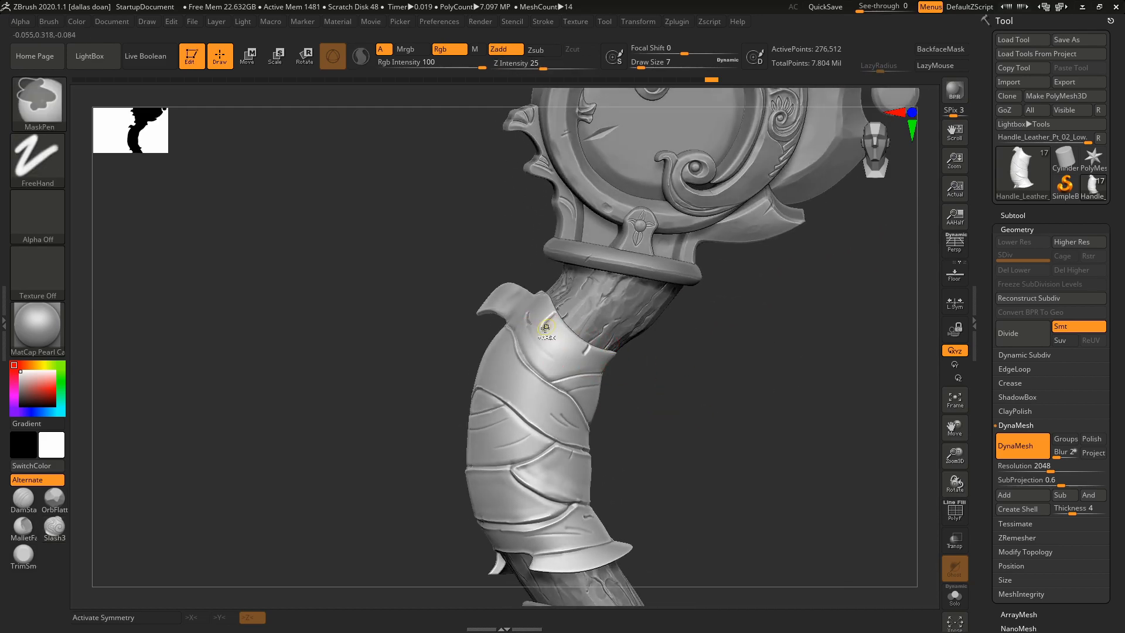
right_drag(506, 376, 491, 492)
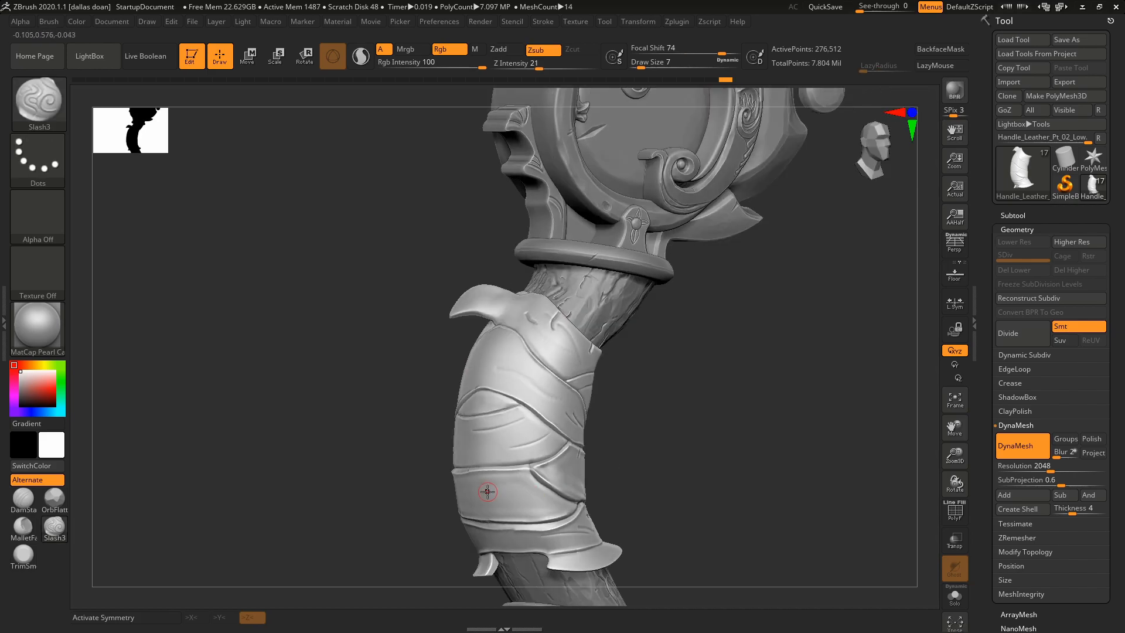
drag(617, 468, 471, 491)
drag(410, 490, 437, 494)
key(ctrl+z)
mouse_move(446, 508)
right_down()
mouse_move(371, 489)
mouse_move(378, 434)
mouse_move(452, 377)
right_up()
right_drag(447, 335, 620, 374)
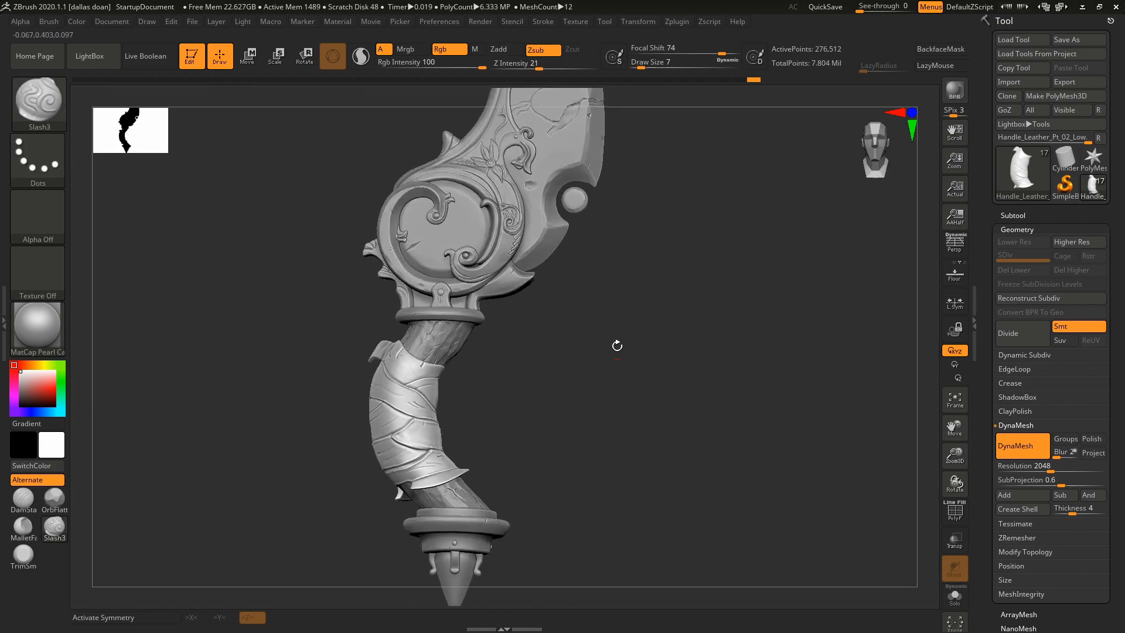
right_drag(673, 334, 737, 335)
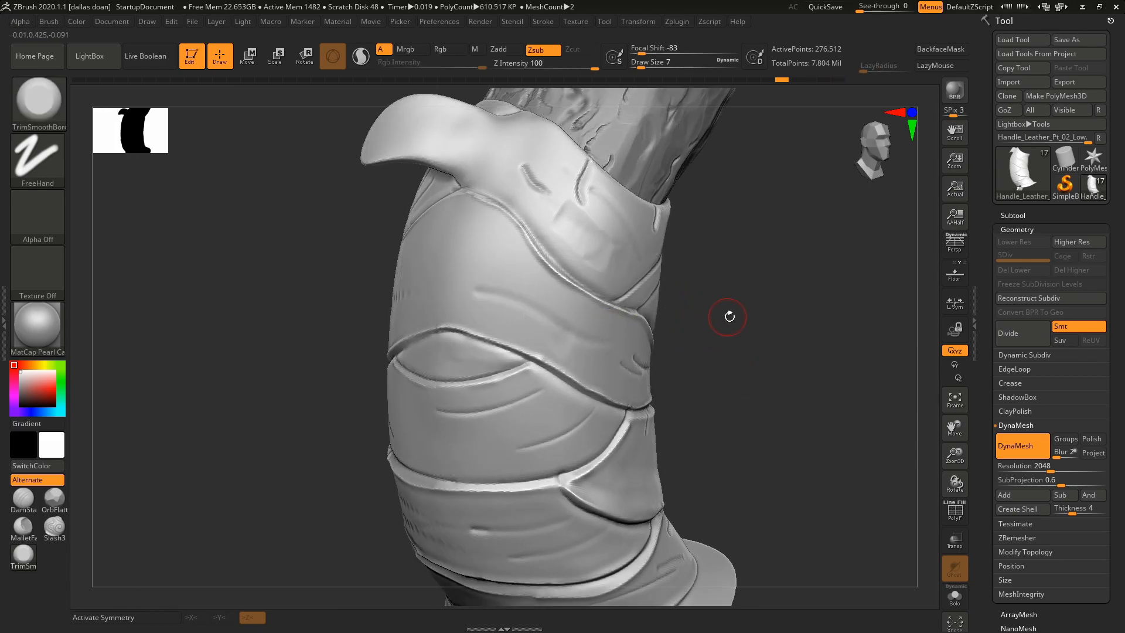
Step: Flatten the strap surfaces along the outer curve with the OrbFlatten_Edge brush at Draw Size 12
drag(728, 314, 917, 398)
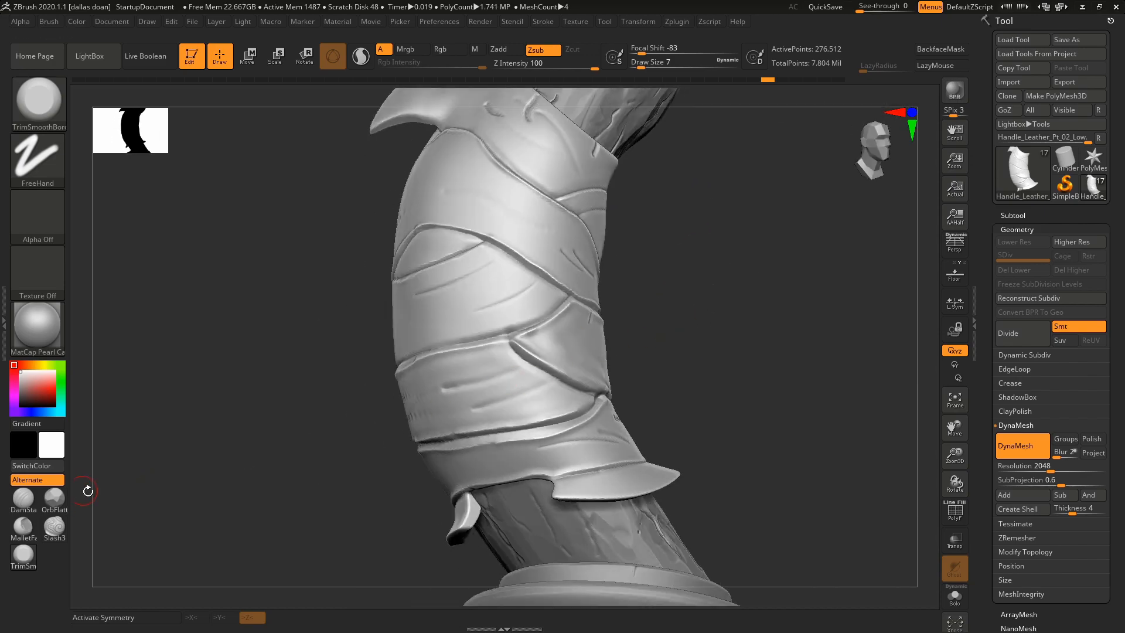
click(55, 497)
key(space)
drag(468, 376, 463, 375)
drag(461, 381, 443, 379)
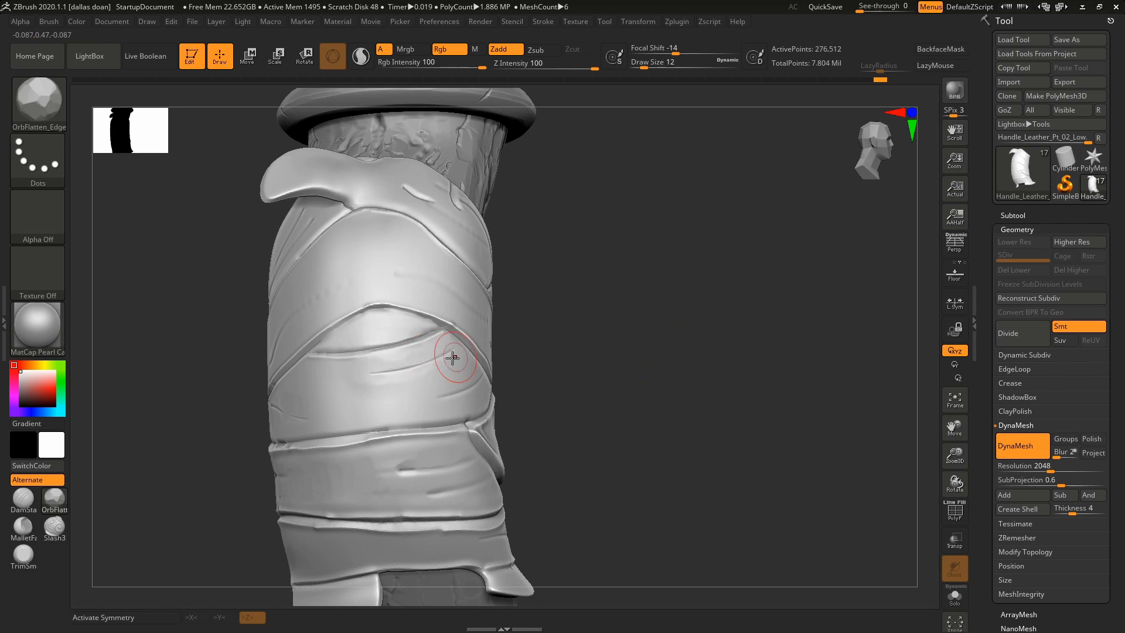
drag(615, 402, 592, 443)
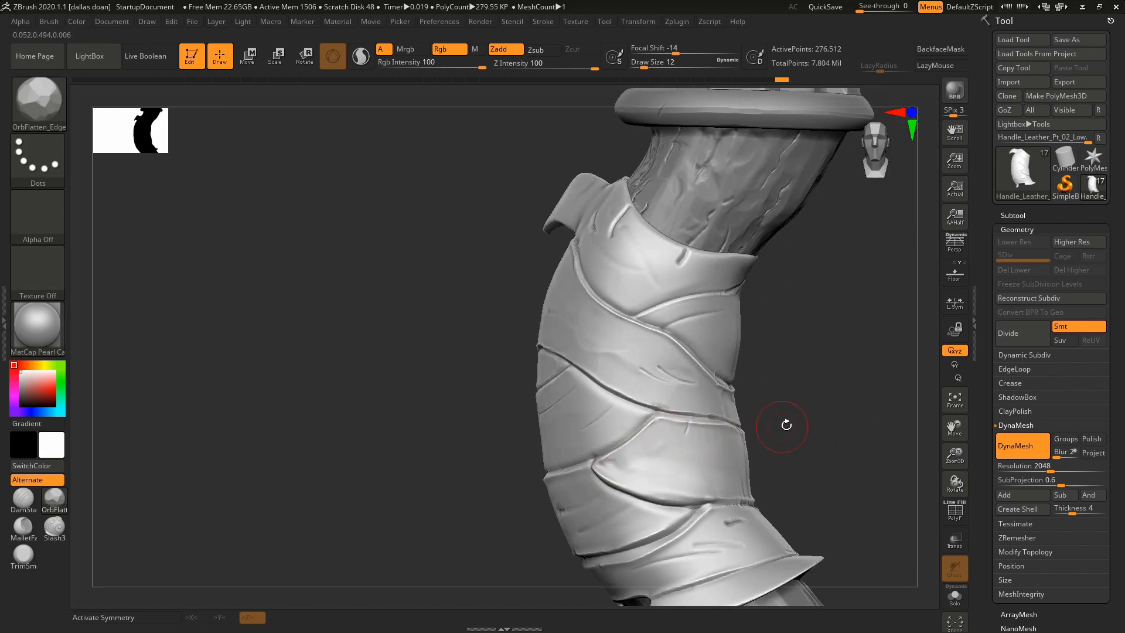
Step: Flatten the remaining straps and the collar around both sides of the wrap into subtle worn planes
mouse_move(786, 425)
mouse_down()
mouse_move(629, 472)
mouse_move(675, 495)
mouse_up()
mouse_move(746, 451)
mouse_down()
mouse_move(765, 460)
mouse_move(773, 424)
mouse_move(849, 430)
mouse_move(820, 430)
mouse_up()
mouse_move(665, 429)
mouse_down()
mouse_move(741, 316)
mouse_move(564, 319)
mouse_up()
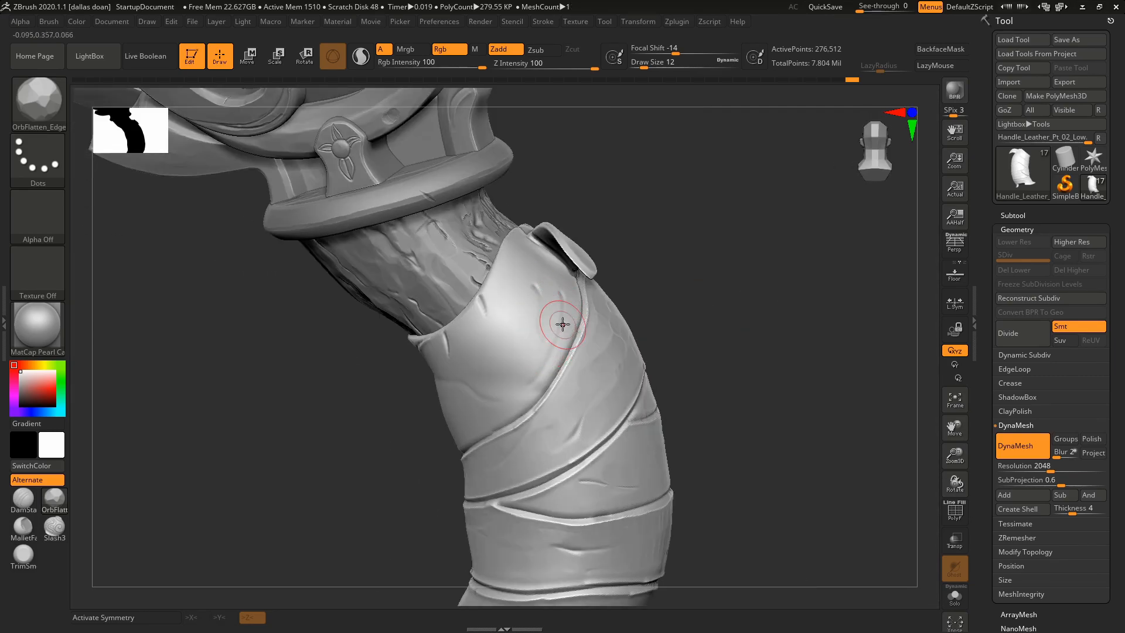
mouse_move(512, 394)
mouse_down()
mouse_move(454, 339)
mouse_move(494, 283)
mouse_move(451, 402)
mouse_move(391, 423)
mouse_move(336, 399)
mouse_move(545, 329)
mouse_move(474, 371)
mouse_move(407, 352)
mouse_move(595, 334)
mouse_move(312, 375)
mouse_up()
mouse_move(303, 311)
mouse_down()
mouse_move(364, 327)
mouse_move(629, 337)
mouse_up()
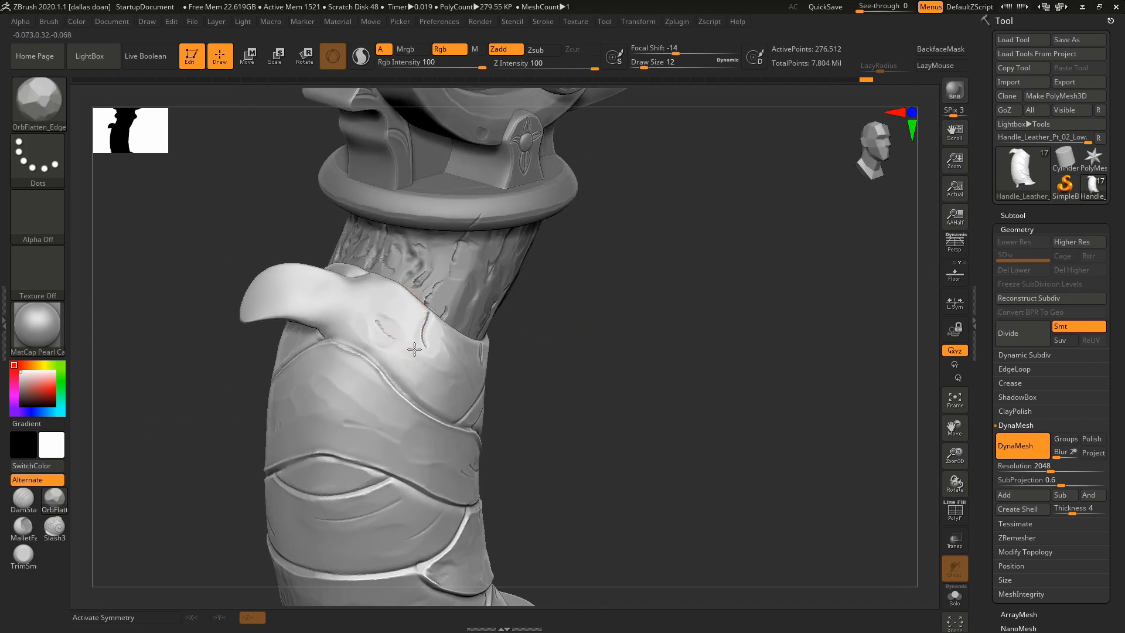
mouse_move(371, 291)
right_down()
mouse_move(590, 386)
mouse_move(619, 341)
mouse_move(598, 423)
mouse_move(597, 366)
right_up()
Step: Carve short creases into the flared bottom edge of the wrap with the DamStandard brush at Draw Size 7
key(1)
ctrl+right_drag(598, 299, 599, 328)
right_drag(600, 328, 592, 343)
key(space)
drag(409, 439, 401, 441)
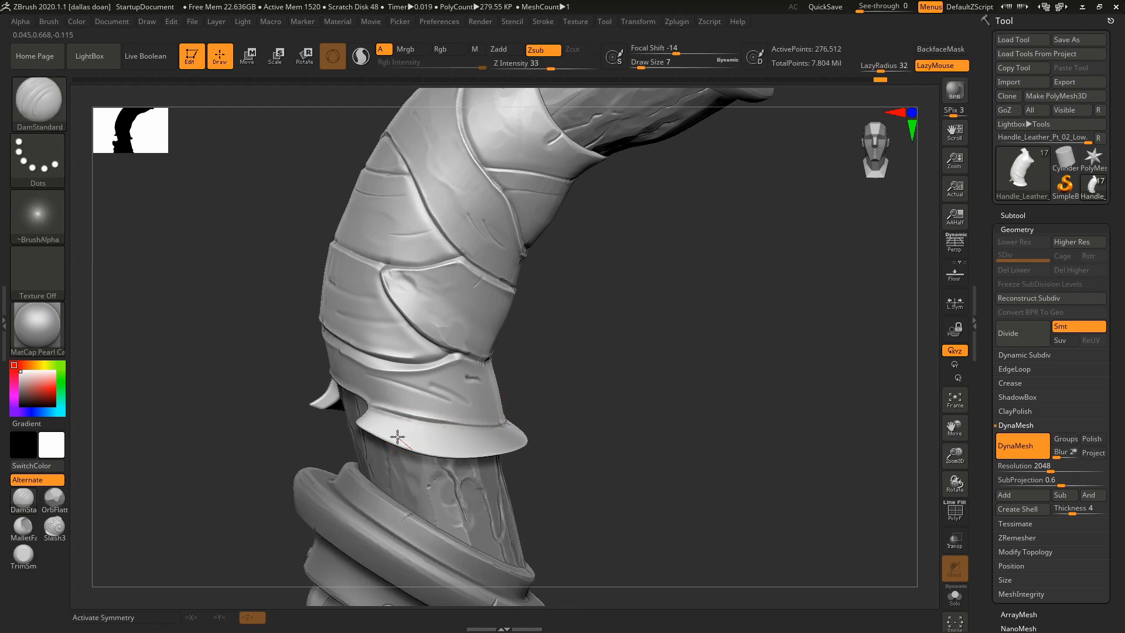
right_drag(579, 399, 462, 378)
mouse_move(439, 342)
right_down()
mouse_move(722, 326)
mouse_move(502, 381)
mouse_move(670, 328)
mouse_move(758, 337)
mouse_move(542, 375)
mouse_move(701, 322)
mouse_move(553, 335)
mouse_move(666, 367)
mouse_move(371, 329)
mouse_move(648, 410)
mouse_move(727, 355)
mouse_move(648, 389)
mouse_move(586, 363)
mouse_move(625, 356)
mouse_move(609, 363)
right_up()
mouse_move(450, 426)
right_down()
mouse_move(638, 362)
mouse_move(472, 399)
right_up()
Step: Switch to the OrbFlatten_Edge brush with Draw Size 13 to flatten the lowest strap on the opposite side
click(54, 499)
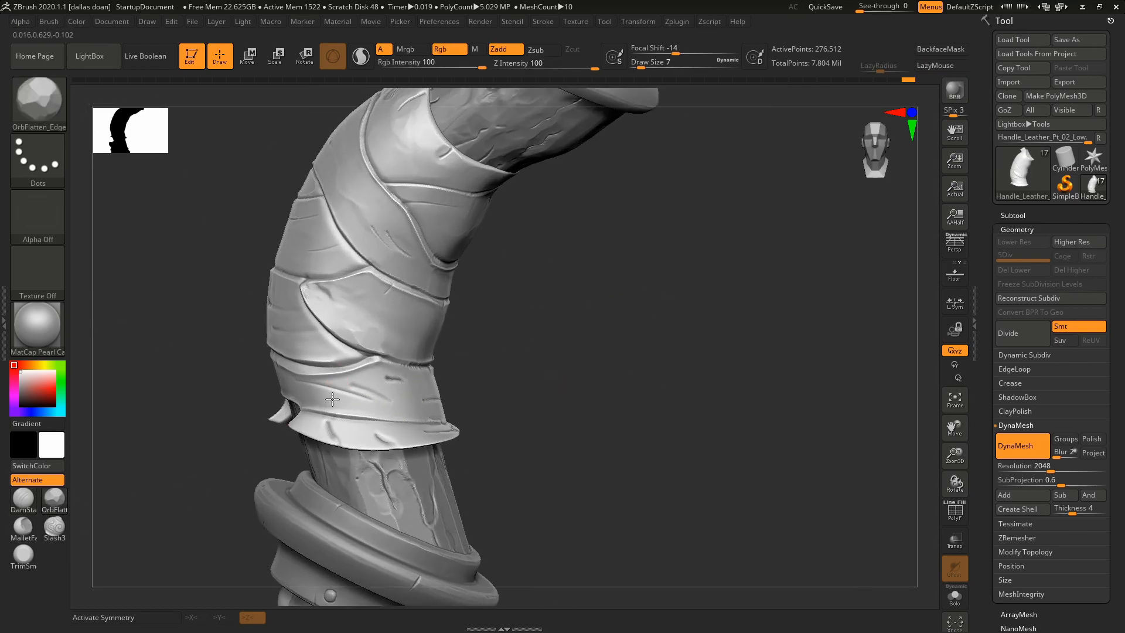
right_drag(391, 384, 650, 389)
key(space)
drag(469, 396, 476, 396)
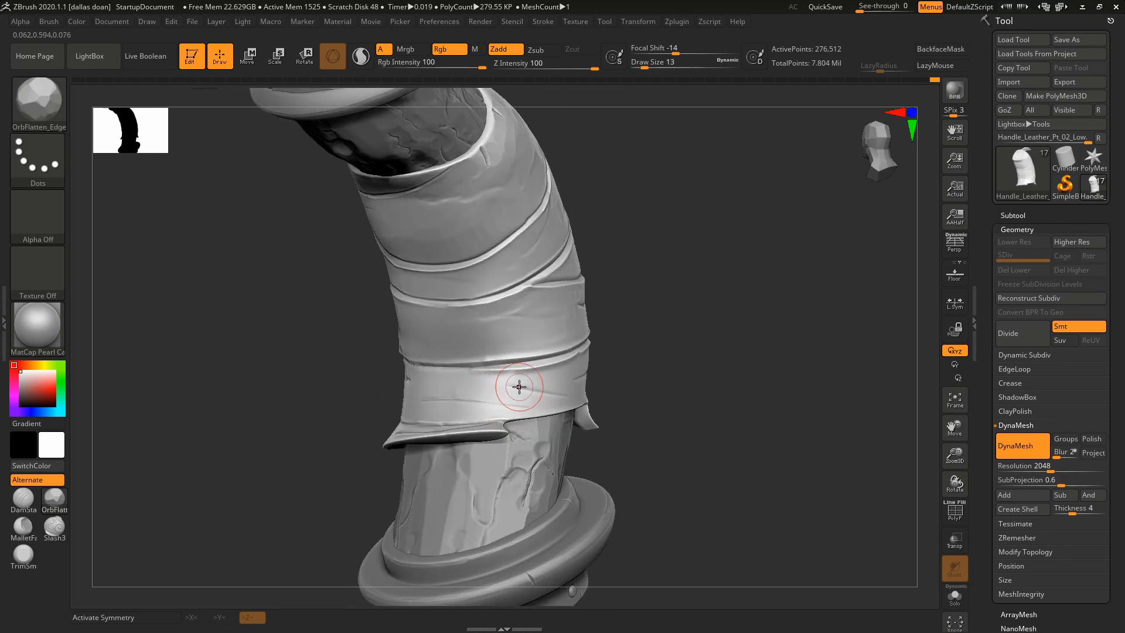